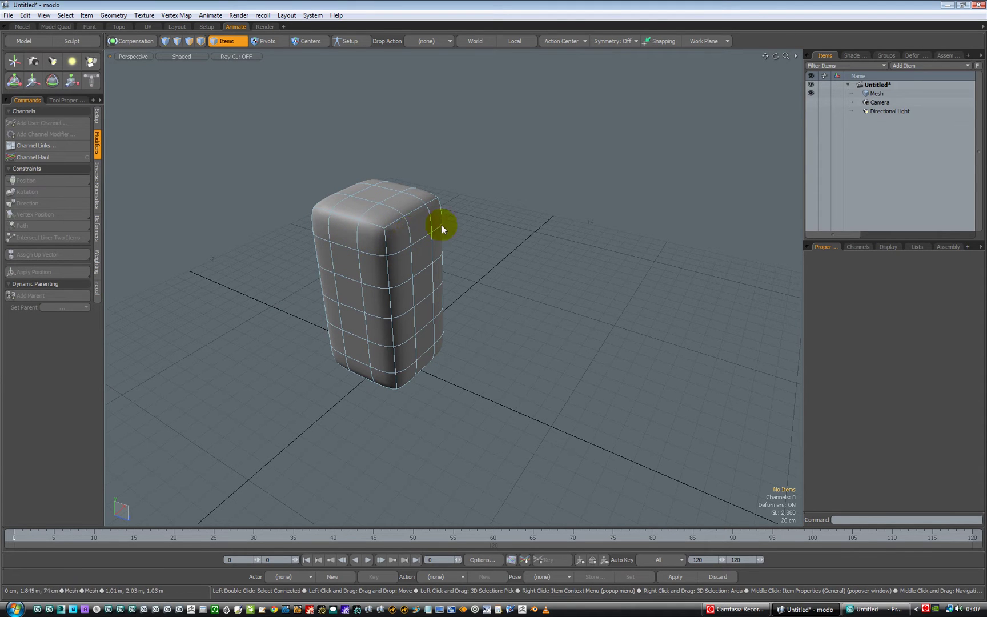
Select the rounded box mesh in the modo viewport
{"action": "left_click", "coordinate": [359, 231]}
{"action": "key", "text": "Tab"}
{"action": "key", "text": "Tab"}
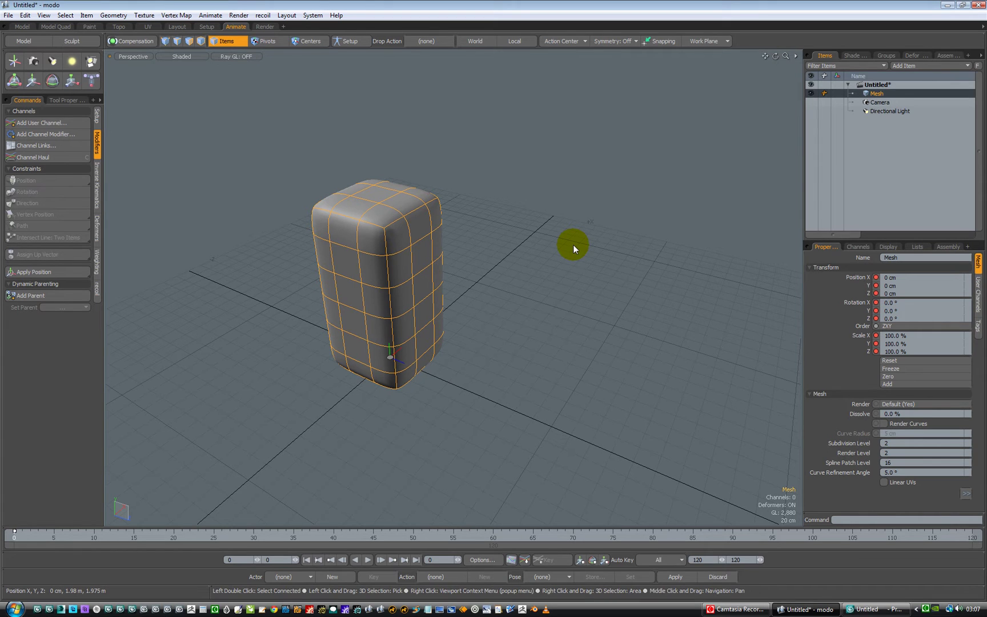
Group the Mesh under a new Group Locator and add a Vortex Effector deformer to it
{"action": "key", "text": "ctrl"}
{"action": "key", "text": "ctrl+g"}
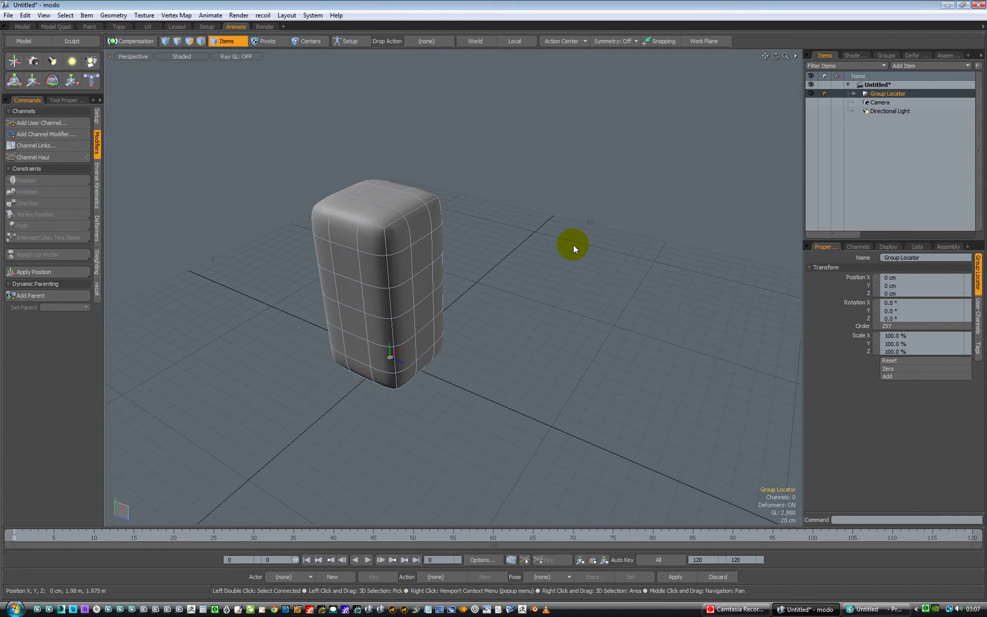
{"action": "left_click", "coordinate": [853, 93]}
{"action": "left_click", "coordinate": [886, 103]}
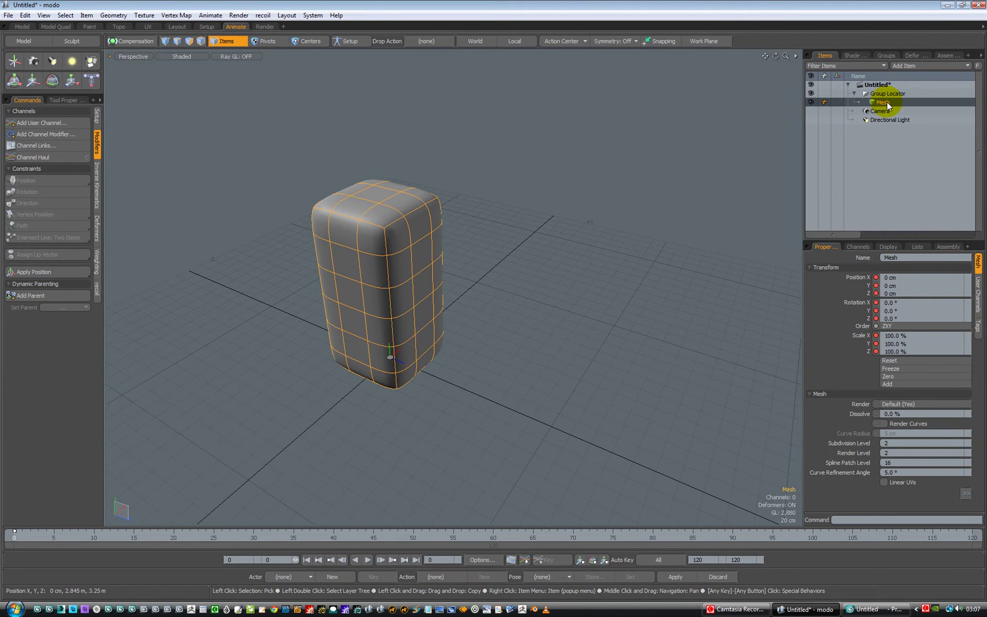
{"action": "right_click", "coordinate": [887, 102]}
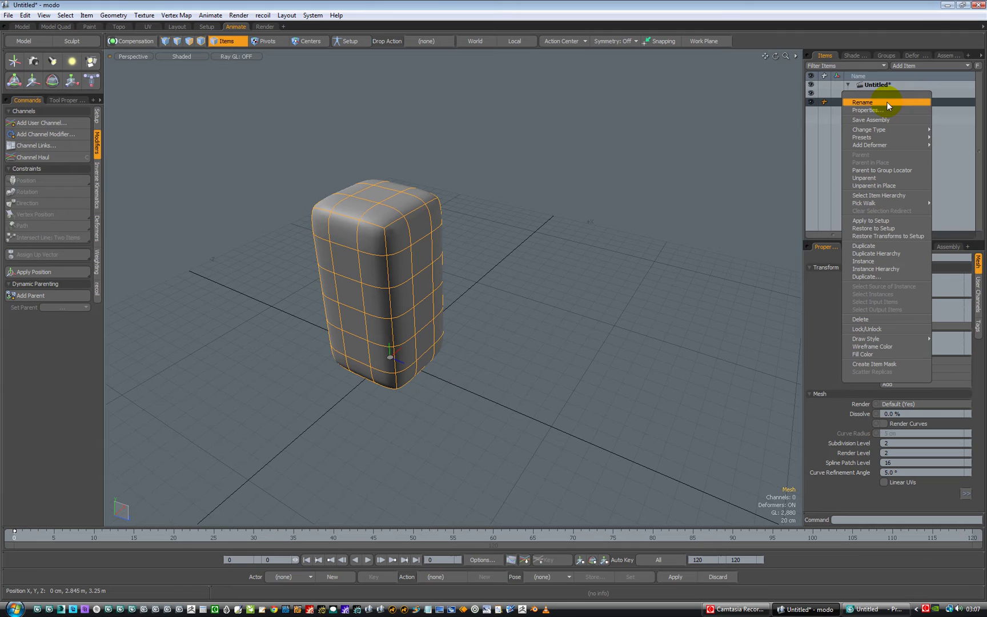
{"action": "mouse_move", "coordinate": [897, 145]}
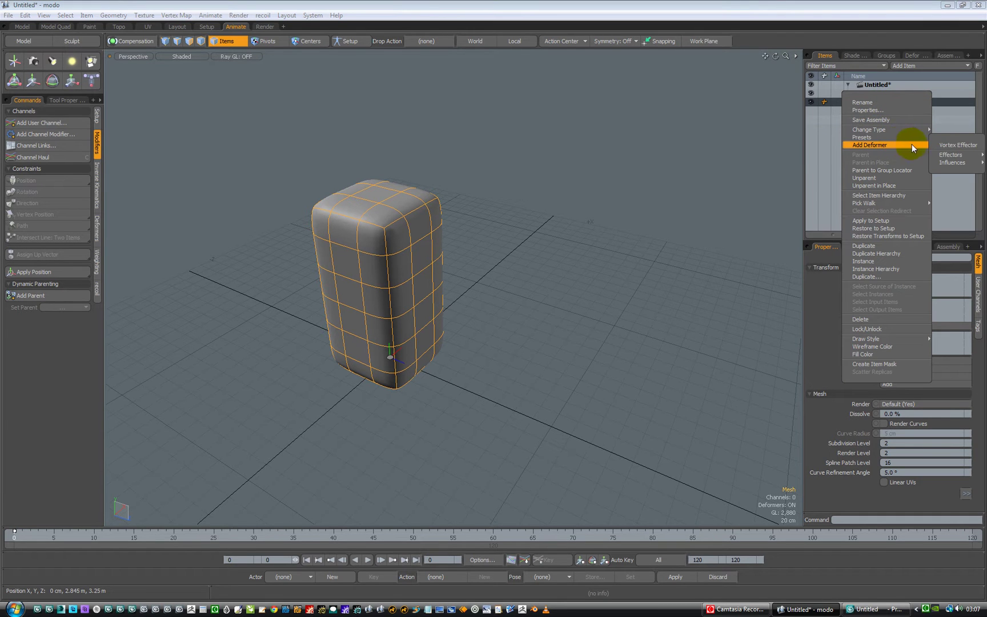
{"action": "mouse_move", "coordinate": [951, 155]}
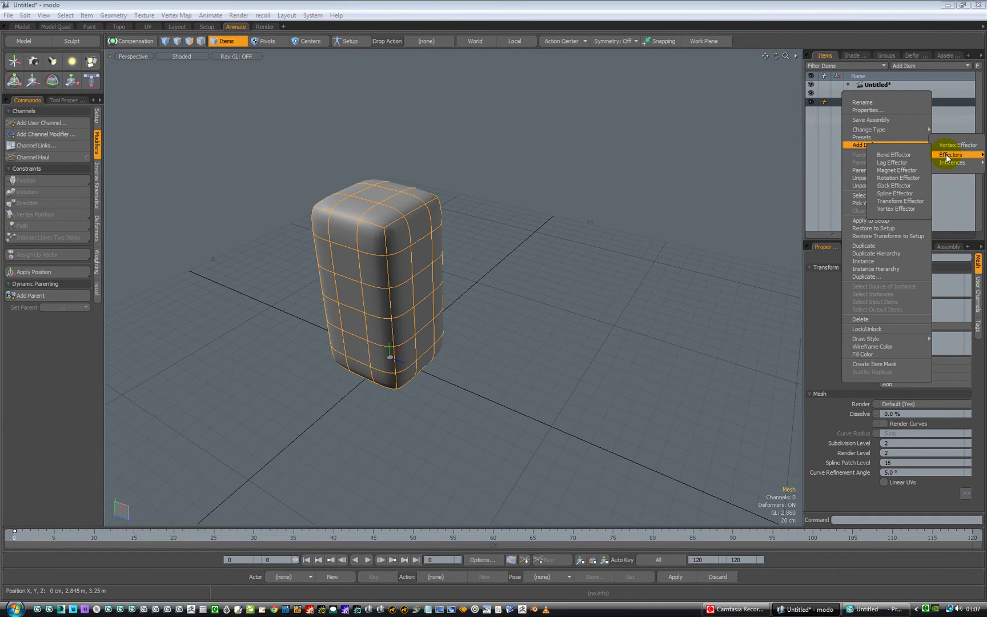
{"action": "left_click", "coordinate": [894, 209]}
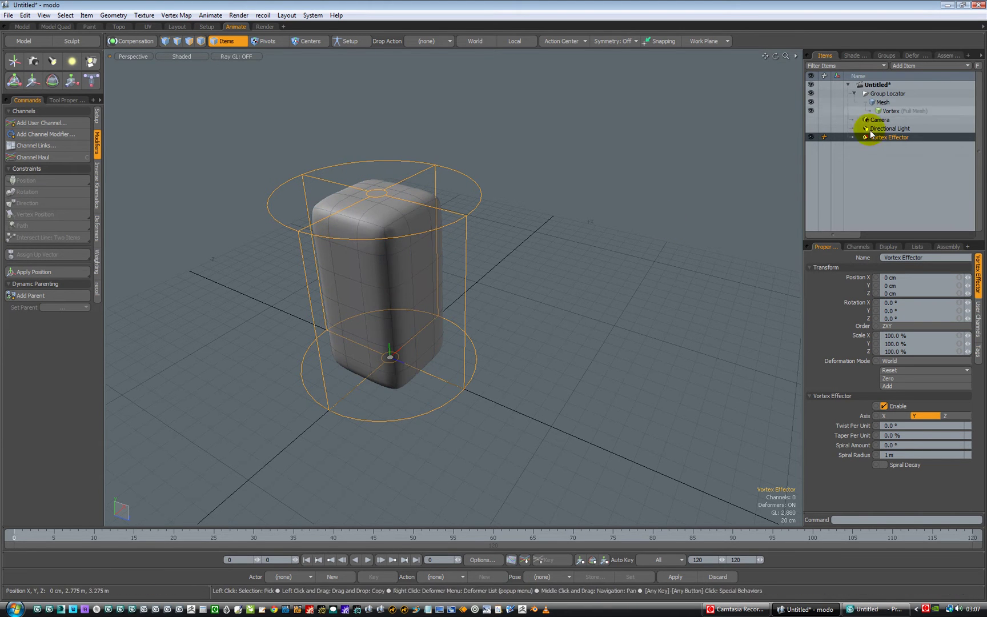
Test-move the Group Locator along X, then reset its position to the origin
{"action": "left_click", "coordinate": [888, 94]}
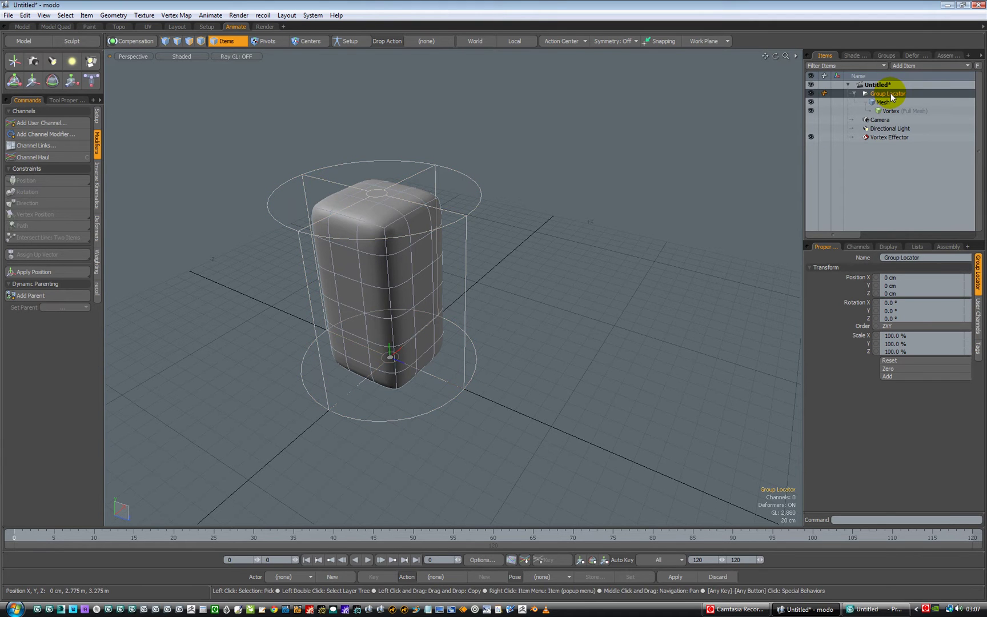
{"action": "left_click", "coordinate": [32, 82]}
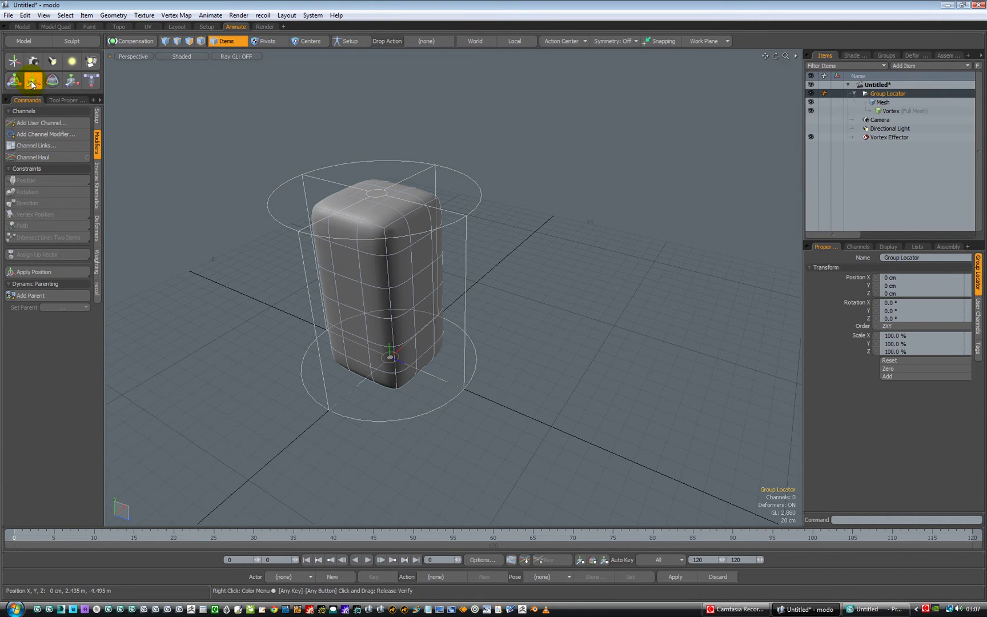
{"action": "left_click_drag", "start_coordinate": [408, 347], "coordinate": [503, 255]}
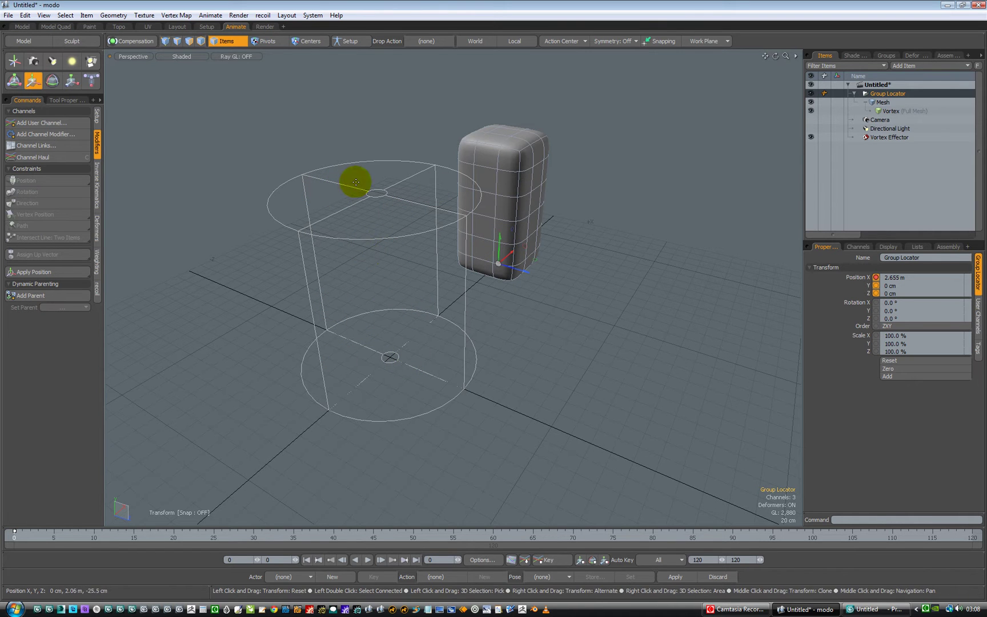
{"action": "left_click", "coordinate": [477, 220]}
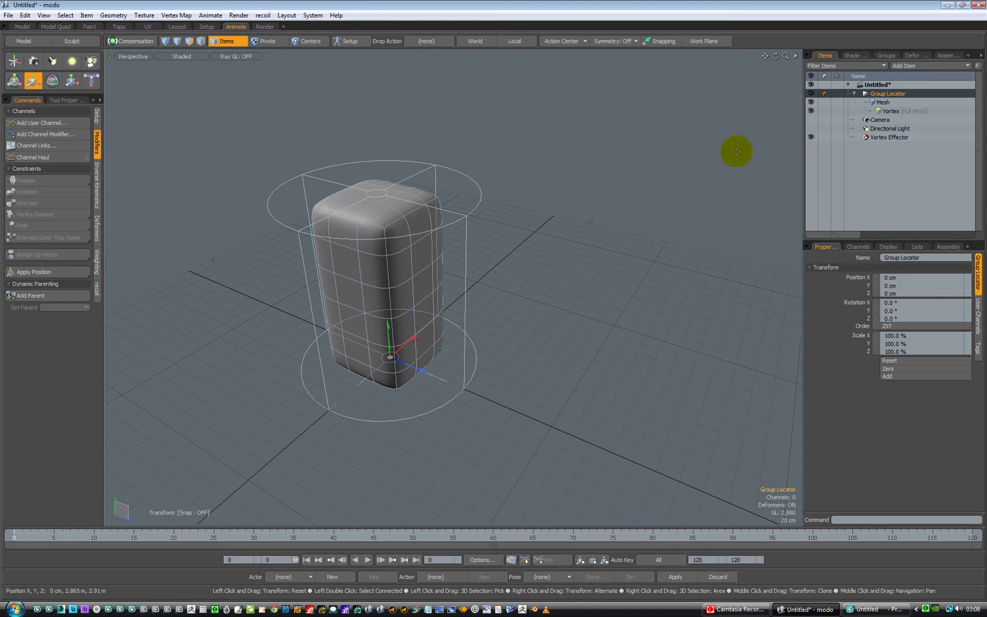
Parent the Vortex Effector under the Group Locator, above the Mesh
{"action": "left_click", "coordinate": [884, 136]}
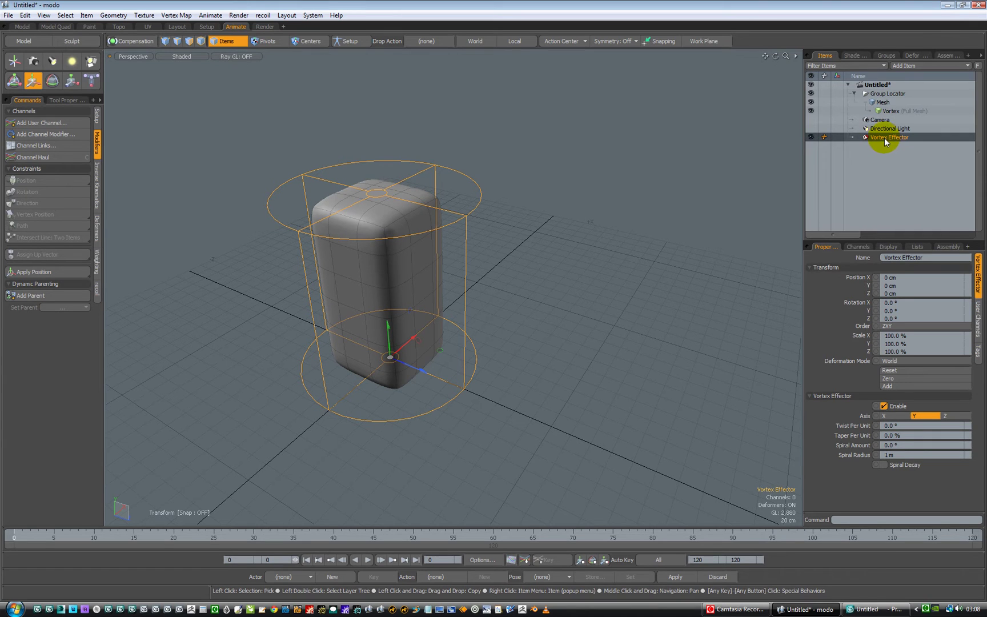
{"action": "left_click_drag", "start_coordinate": [889, 136], "coordinate": [900, 101]}
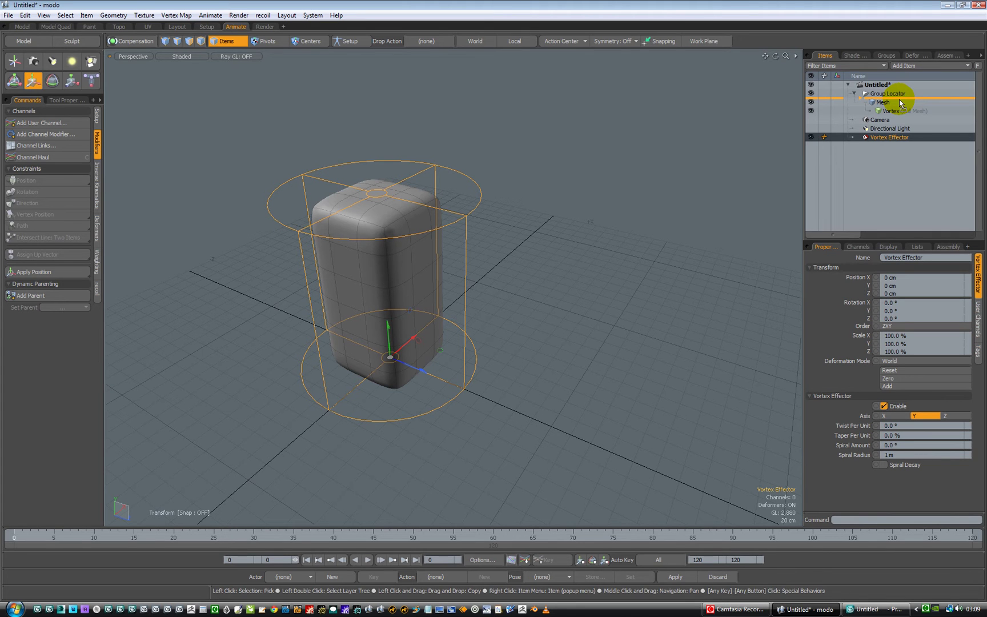
{"action": "left_click_drag", "start_coordinate": [900, 99], "coordinate": [900, 99]}
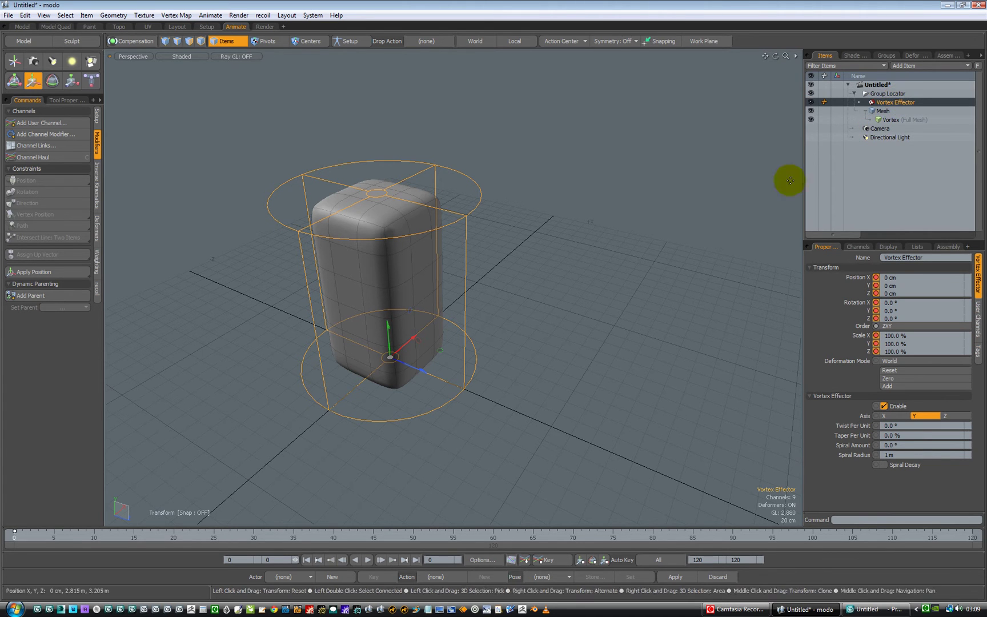
Test-move the Group Locator, then reset its position to 0 on all axes
{"action": "left_click", "coordinate": [881, 94]}
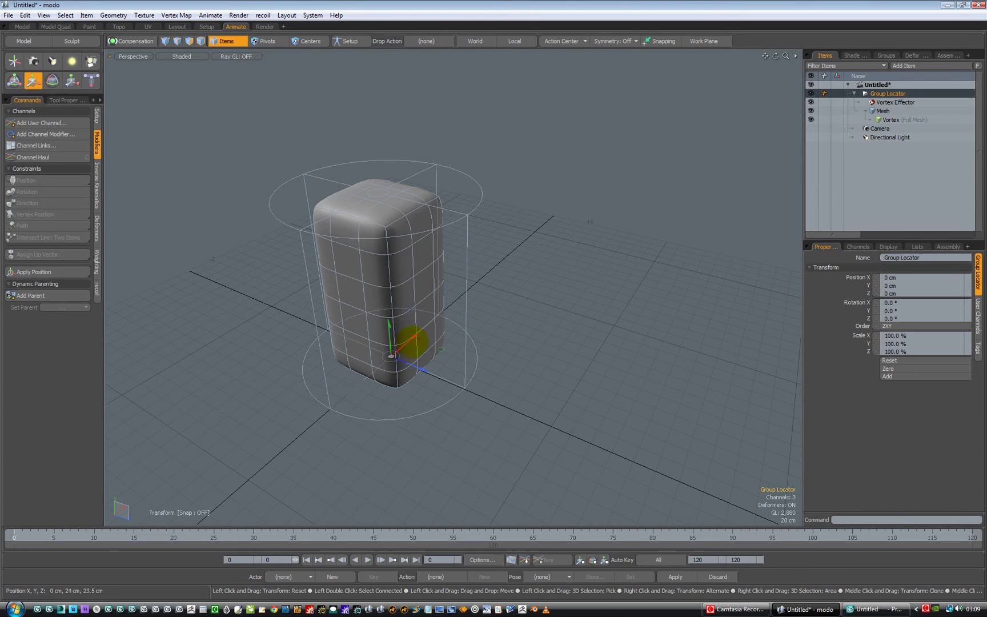
{"action": "mouse_move", "coordinate": [413, 341]}
{"action": "left_mouse_down"}
{"action": "mouse_move", "coordinate": [379, 350]}
{"action": "mouse_move", "coordinate": [412, 346]}
{"action": "mouse_move", "coordinate": [399, 359]}
{"action": "mouse_move", "coordinate": [406, 348]}
{"action": "left_mouse_up"}
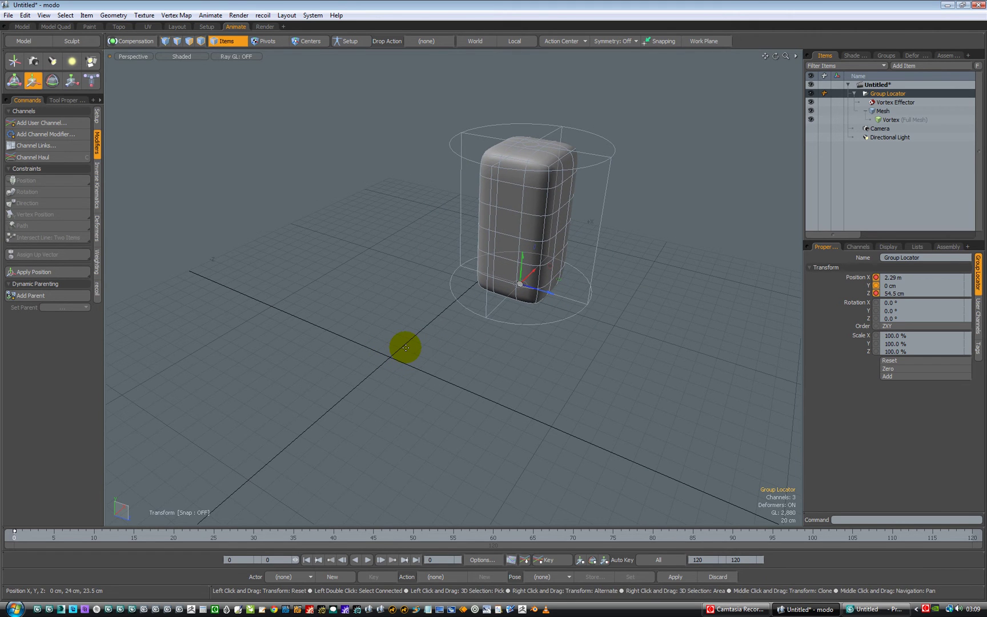
{"action": "key", "text": "ctrl"}
{"action": "left_click", "coordinate": [406, 347], "text": "ctrl"}
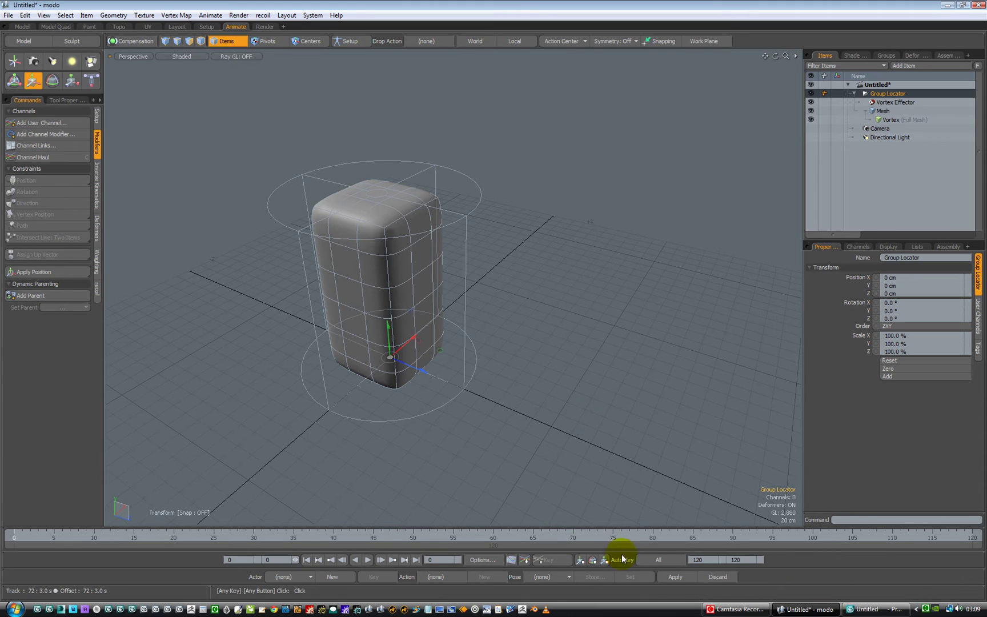
Keep Auto Key on All and key the Group Locator at frame 0 with X at 2.5 cm
{"action": "left_click", "coordinate": [652, 560]}
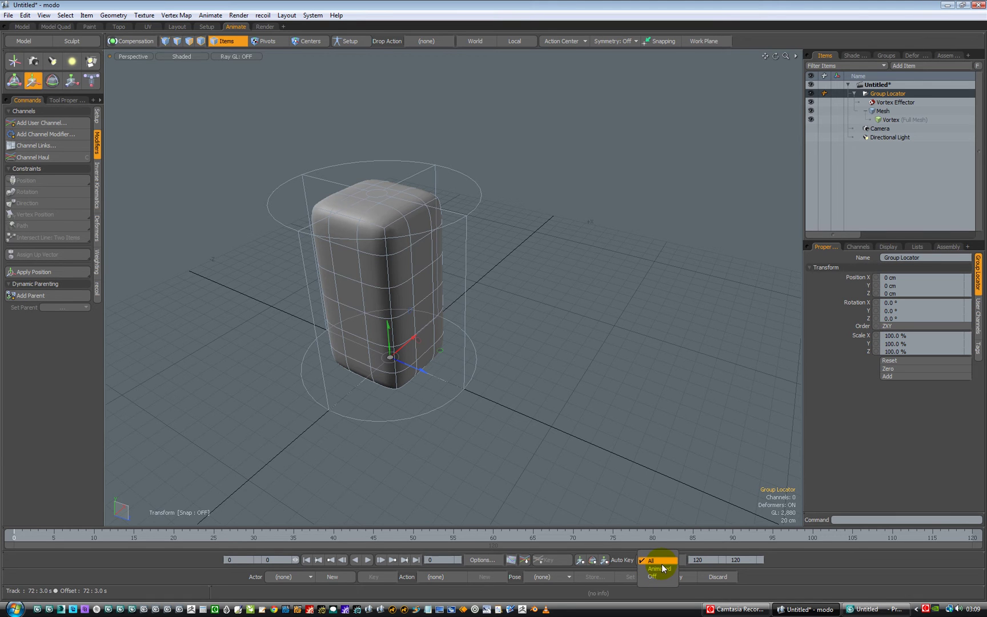
{"action": "left_click", "coordinate": [661, 562]}
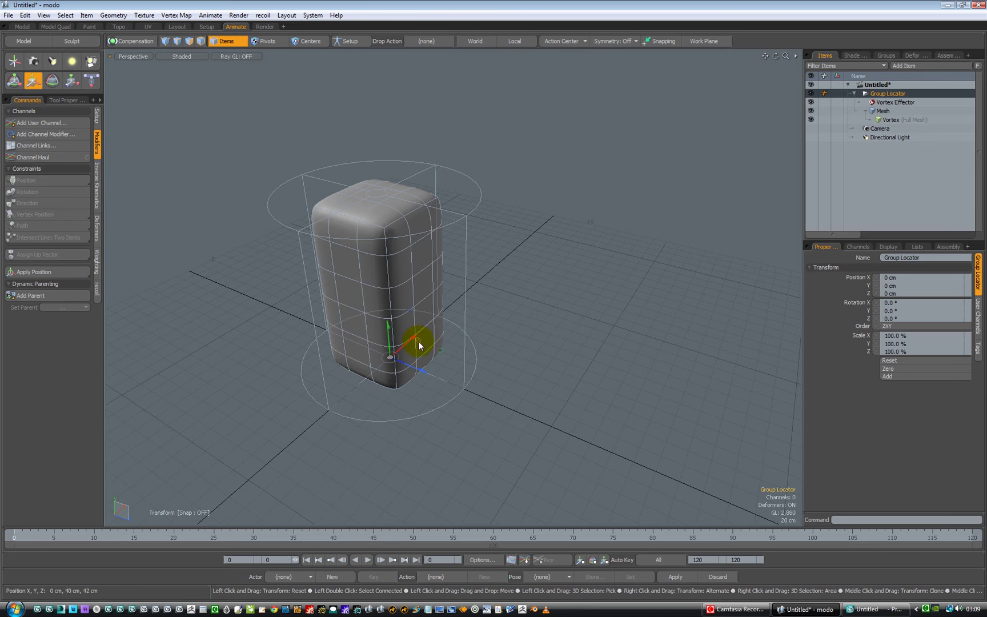
{"action": "left_click_drag", "start_coordinate": [404, 342], "coordinate": [397, 346]}
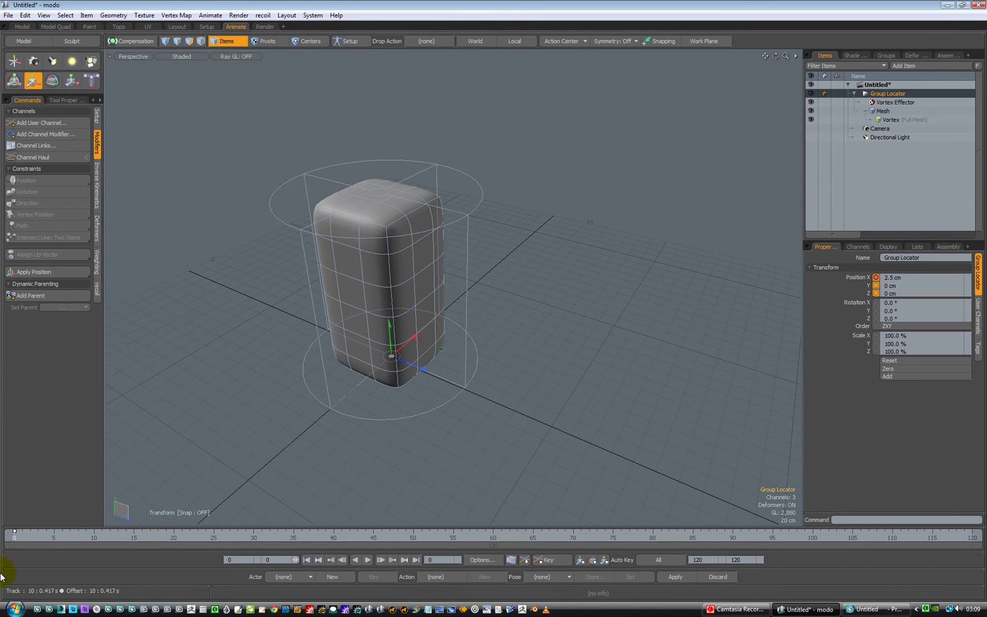
Key the Group Locator's moves at frames 10 and 20 (X 1.925 m, Z 1.99 m), then return to frame 0
{"action": "left_click", "coordinate": [19, 535]}
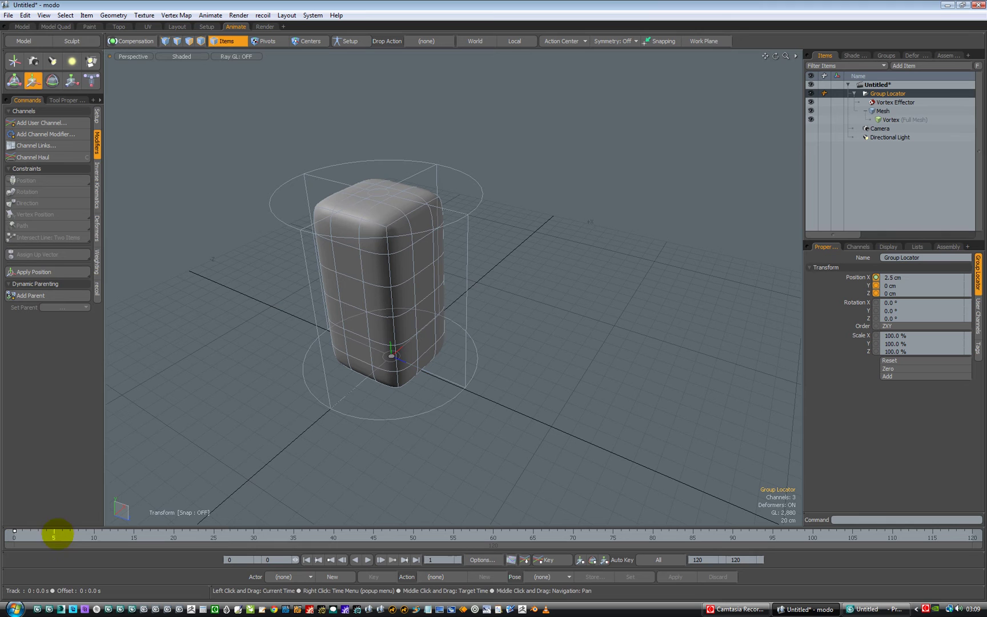
{"action": "left_click", "coordinate": [94, 535]}
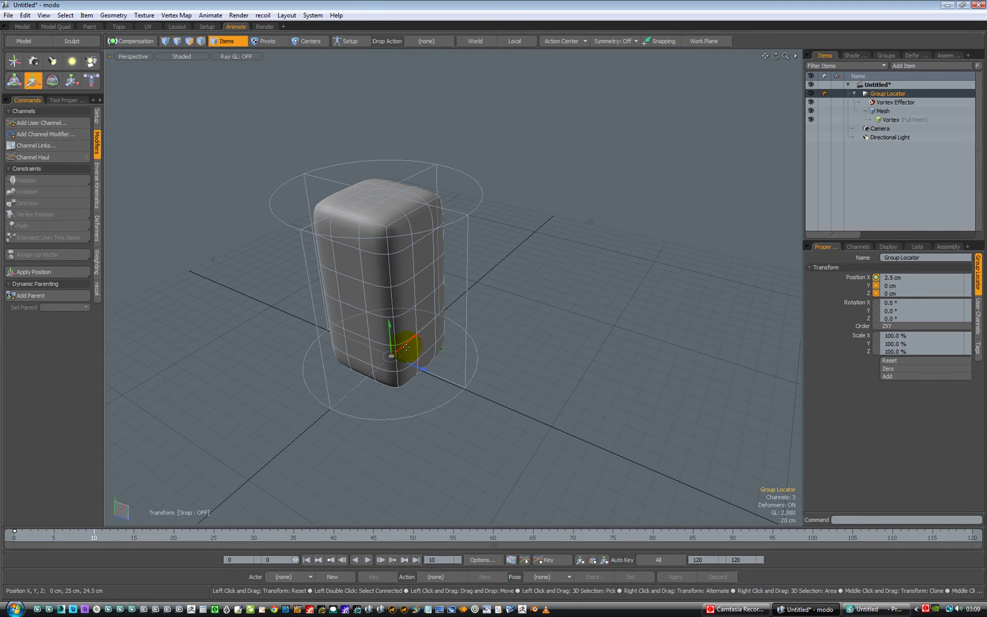
{"action": "mouse_move", "coordinate": [406, 346]}
{"action": "left_mouse_down"}
{"action": "mouse_move", "coordinate": [467, 317]}
{"action": "mouse_move", "coordinate": [484, 275]}
{"action": "mouse_move", "coordinate": [406, 347]}
{"action": "left_mouse_up"}
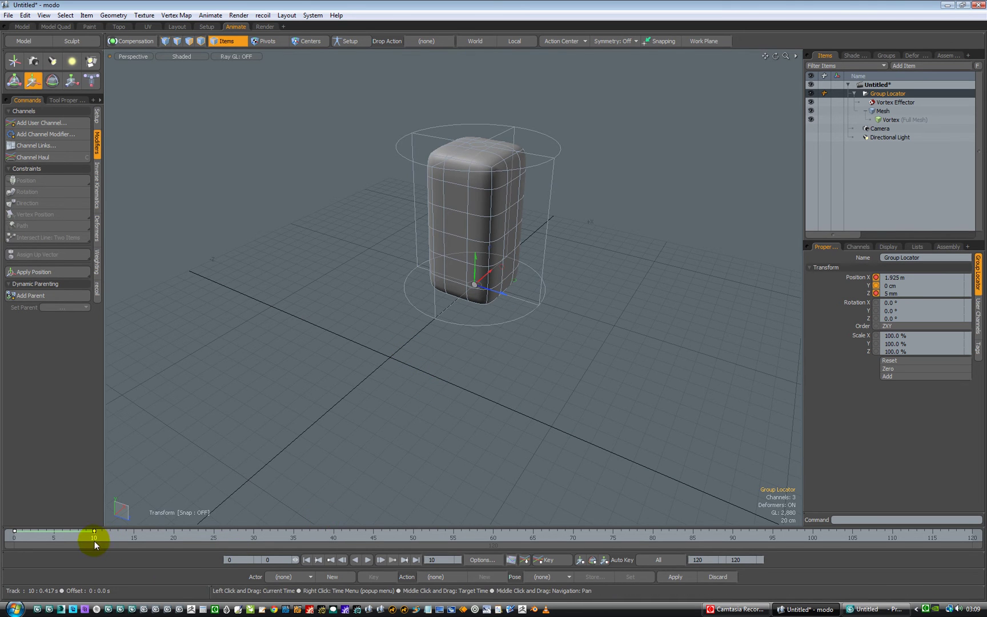
{"action": "left_click_drag", "start_coordinate": [94, 540], "coordinate": [166, 533]}
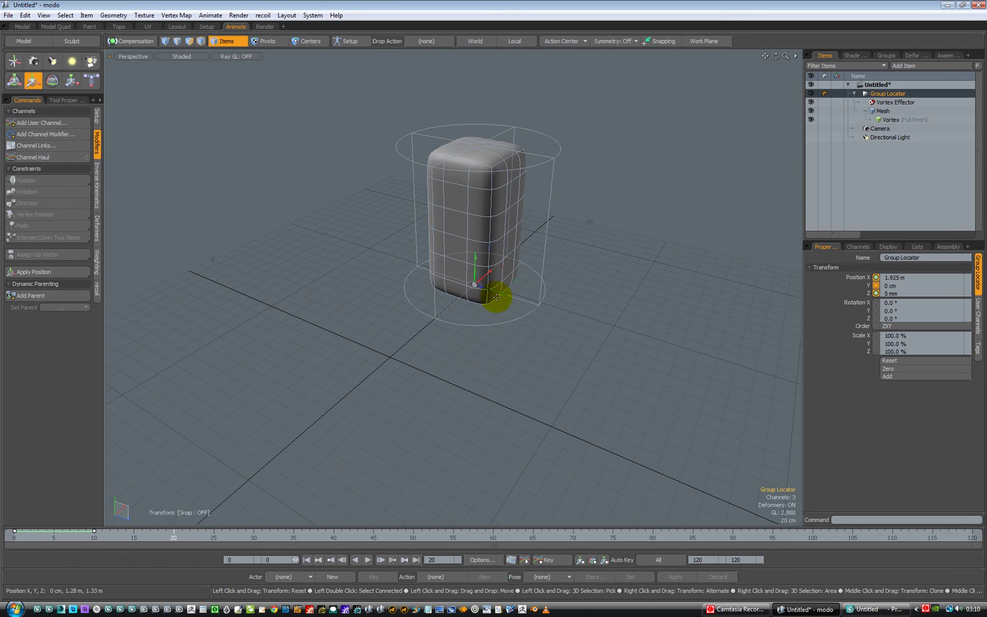
{"action": "left_click_drag", "start_coordinate": [498, 298], "coordinate": [610, 312]}
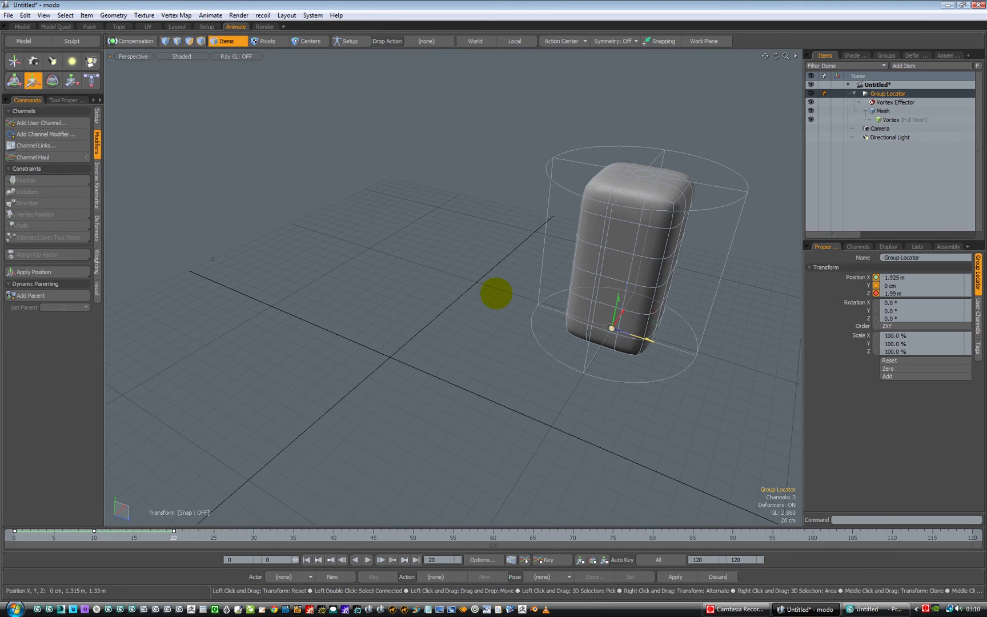
{"action": "left_click_drag", "start_coordinate": [154, 540], "coordinate": [9, 563]}
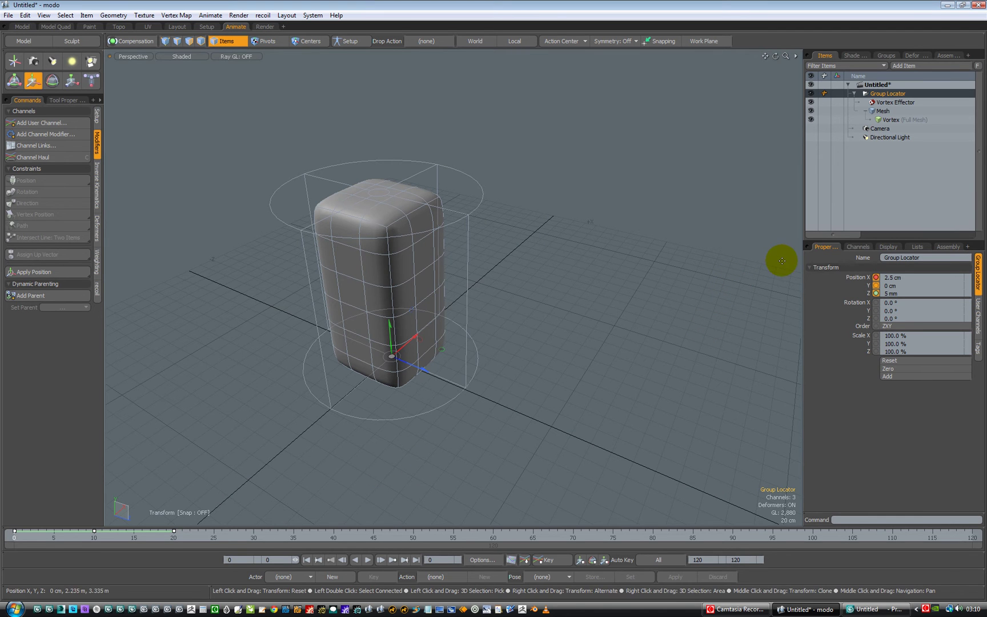
Key the Vortex Effector's Twist Per Unit to 90° at frame 0 and 0 at frame 10
{"action": "left_click", "coordinate": [902, 103]}
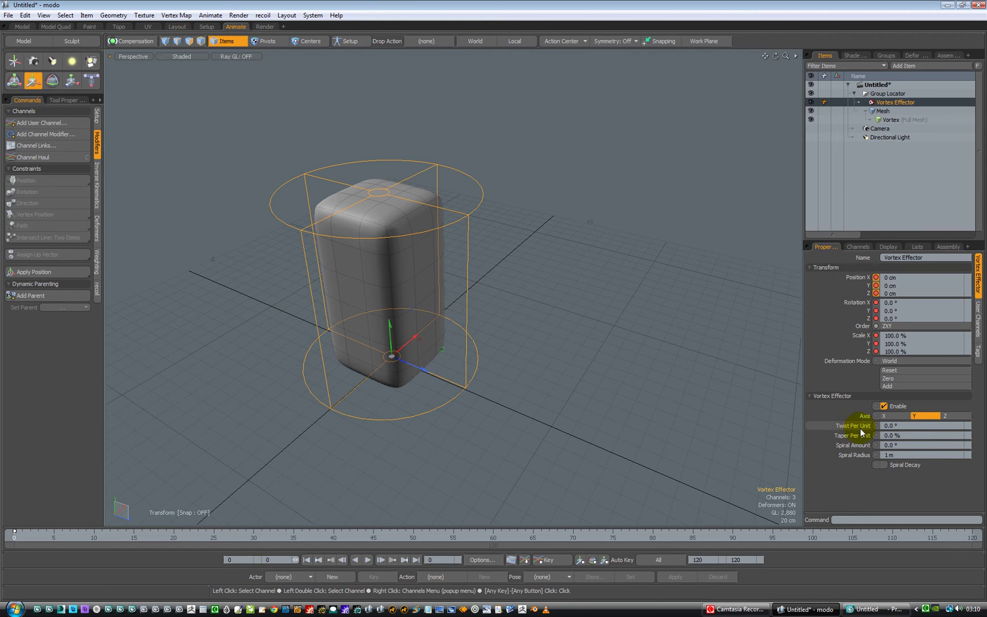
{"action": "left_click", "coordinate": [833, 426]}
{"action": "type", "text": "90"}
{"action": "key", "text": "Return"}
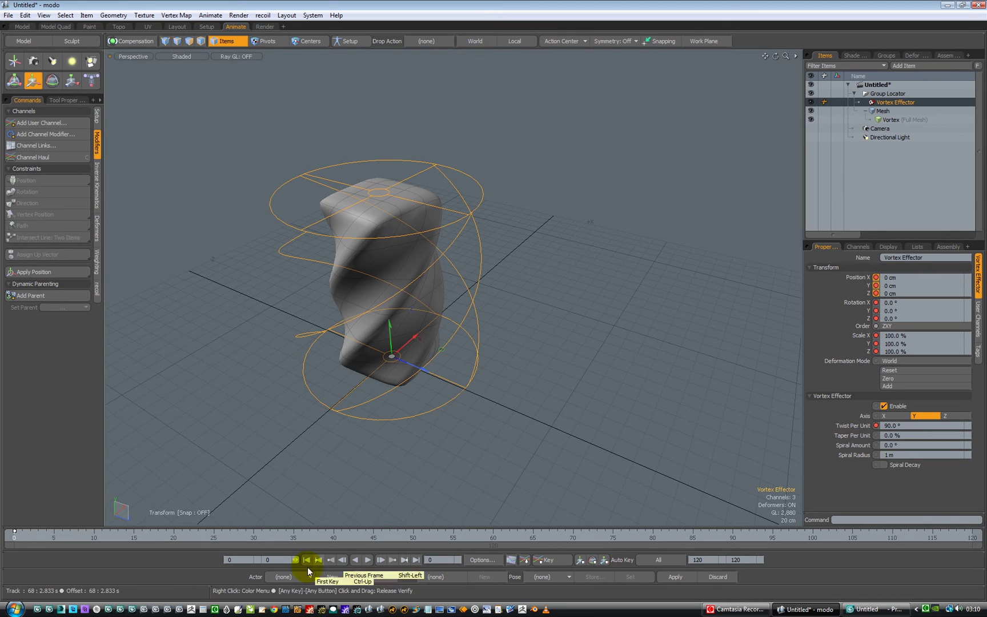
{"action": "left_click_drag", "start_coordinate": [38, 540], "coordinate": [92, 541]}
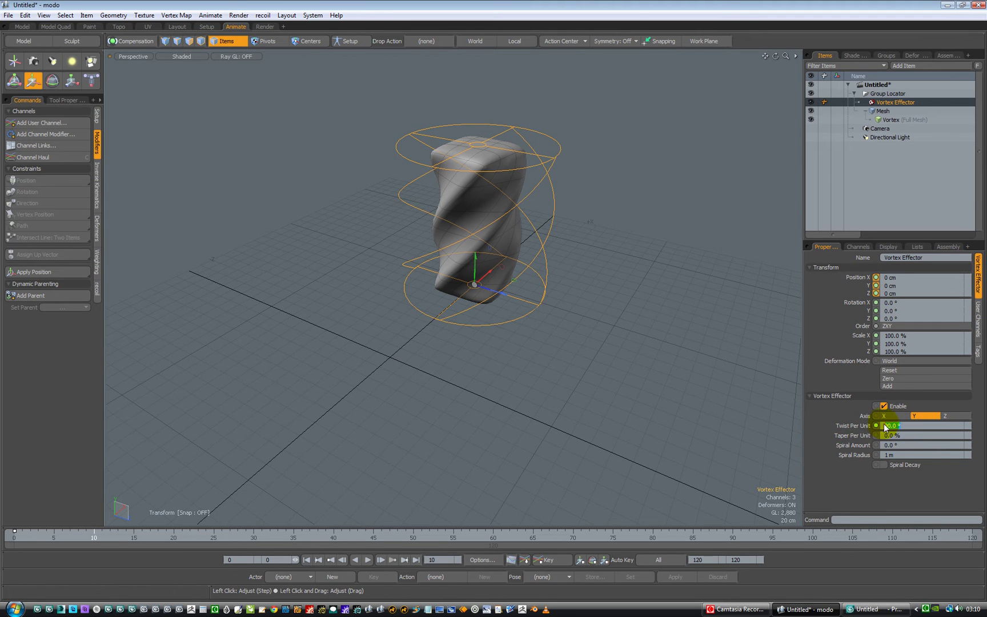
{"action": "left_click", "coordinate": [884, 425]}
{"action": "type", "text": "0"}
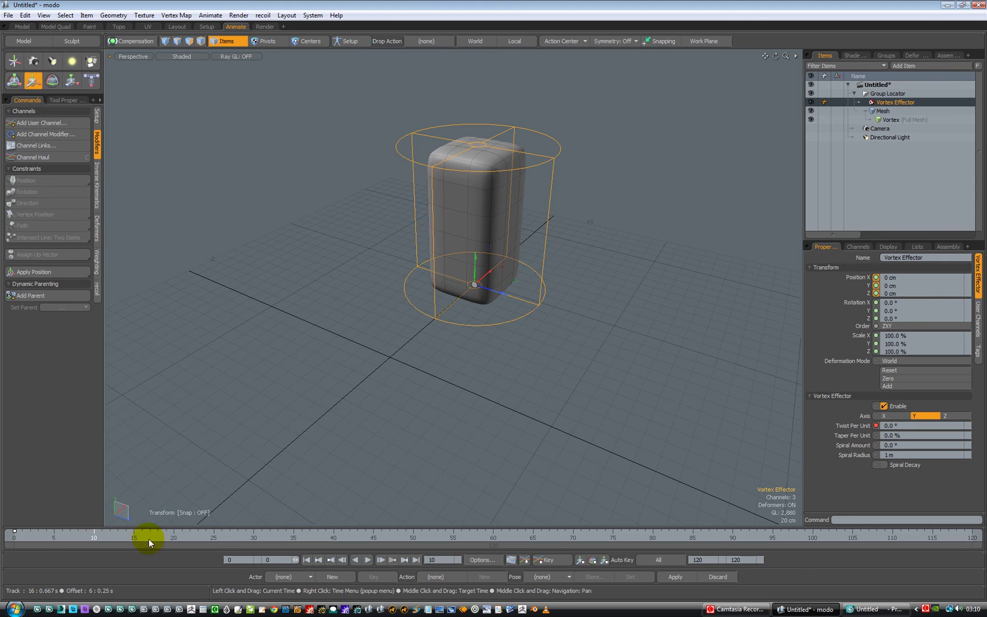
Key Taper Per Unit to 36% at frame 20 and 0% at frame 10, then view frame 5
{"action": "left_click_drag", "start_coordinate": [79, 542], "coordinate": [174, 541]}
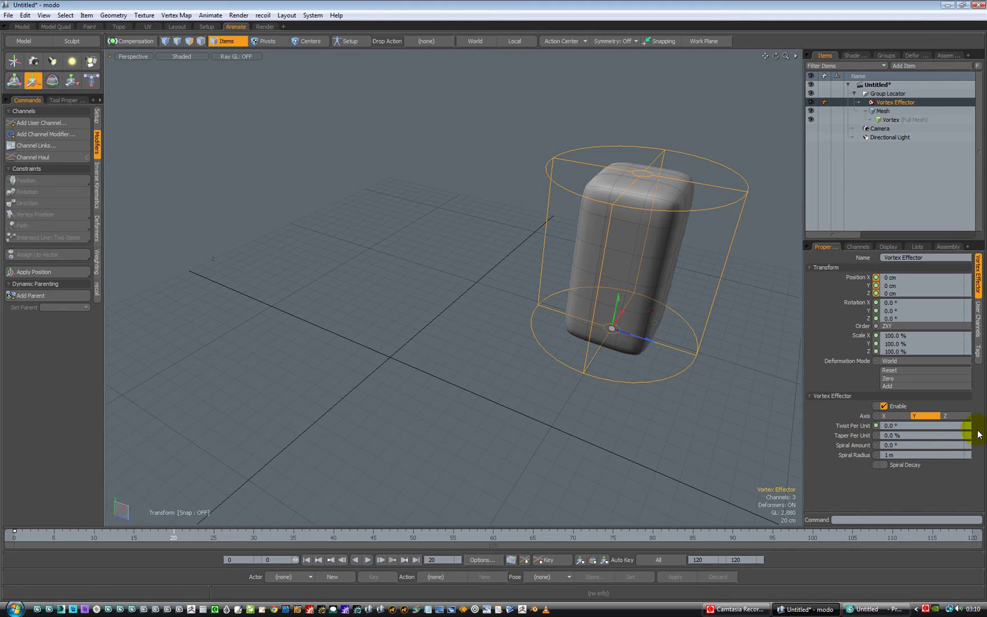
{"action": "left_click_drag", "start_coordinate": [969, 438], "coordinate": [971, 437]}
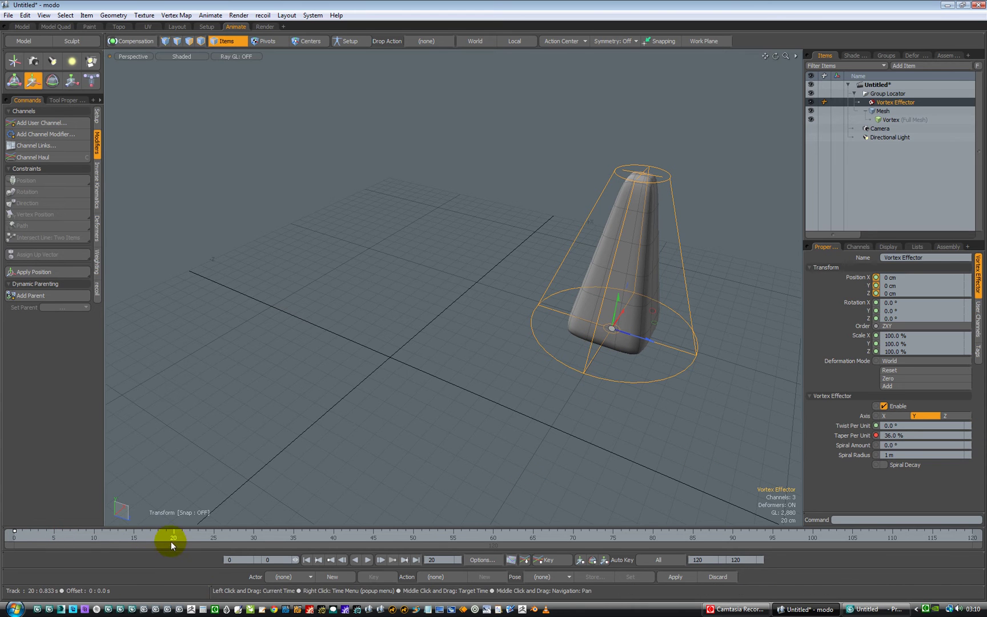
{"action": "left_click_drag", "start_coordinate": [172, 541], "coordinate": [93, 542]}
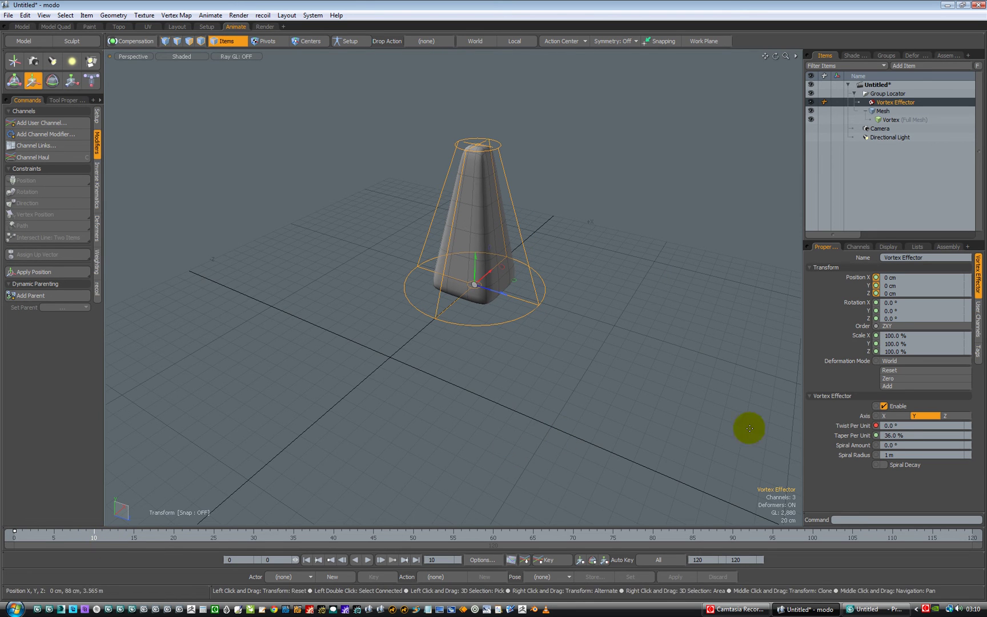
{"action": "left_click", "coordinate": [905, 438]}
{"action": "type", "text": "0"}
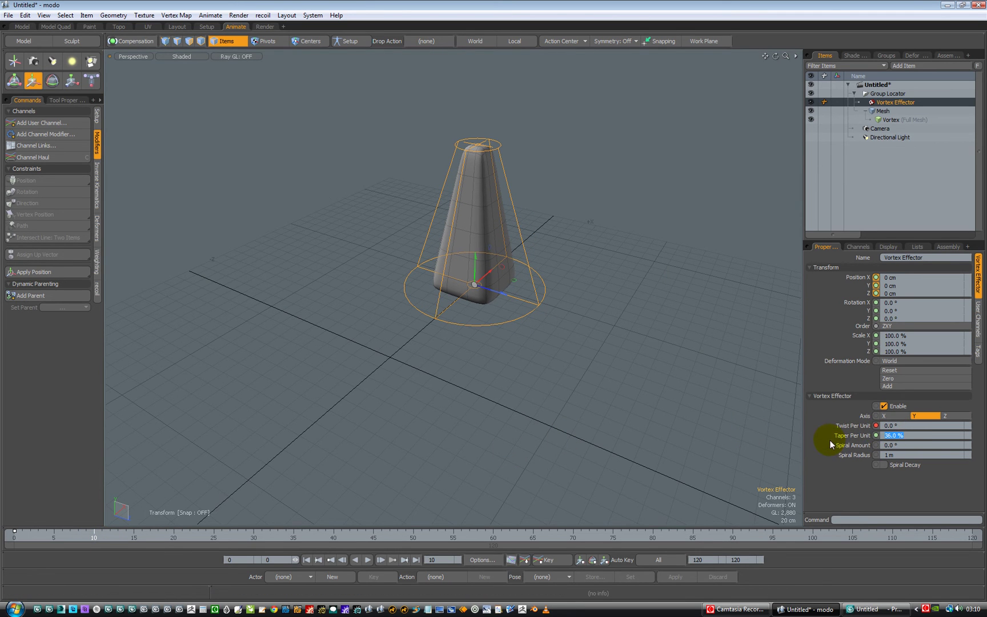
{"action": "key", "text": "Return"}
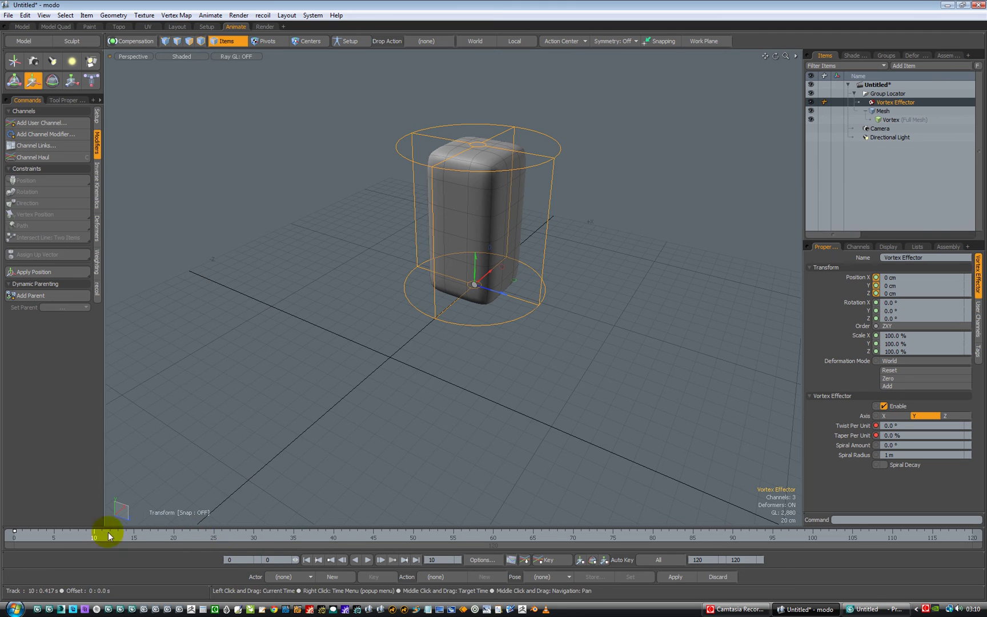
{"action": "left_click", "coordinate": [54, 538]}
{"action": "mouse_move", "coordinate": [86, 534]}
{"action": "left_mouse_down"}
{"action": "mouse_move", "coordinate": [182, 514]}
{"action": "mouse_move", "coordinate": [13, 537]}
{"action": "mouse_move", "coordinate": [259, 497]}
{"action": "mouse_move", "coordinate": [167, 517]}
{"action": "mouse_move", "coordinate": [18, 521]}
{"action": "left_mouse_up"}
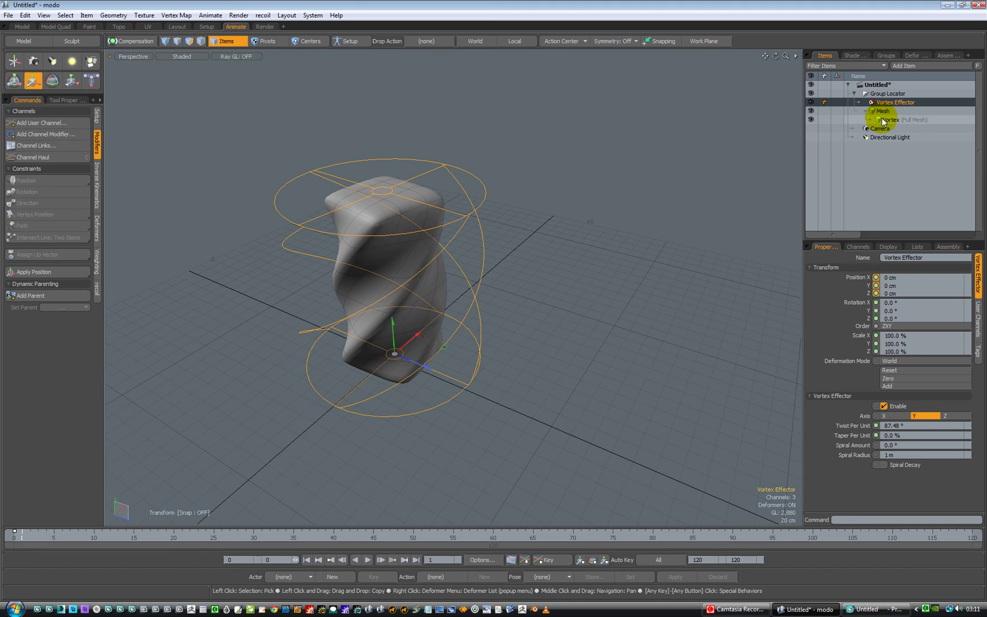
In 3ds Max with Auto Key on, key Box01 moving along X at frame 10 and Y at frame 20
{"action": "left_click", "coordinate": [862, 609]}
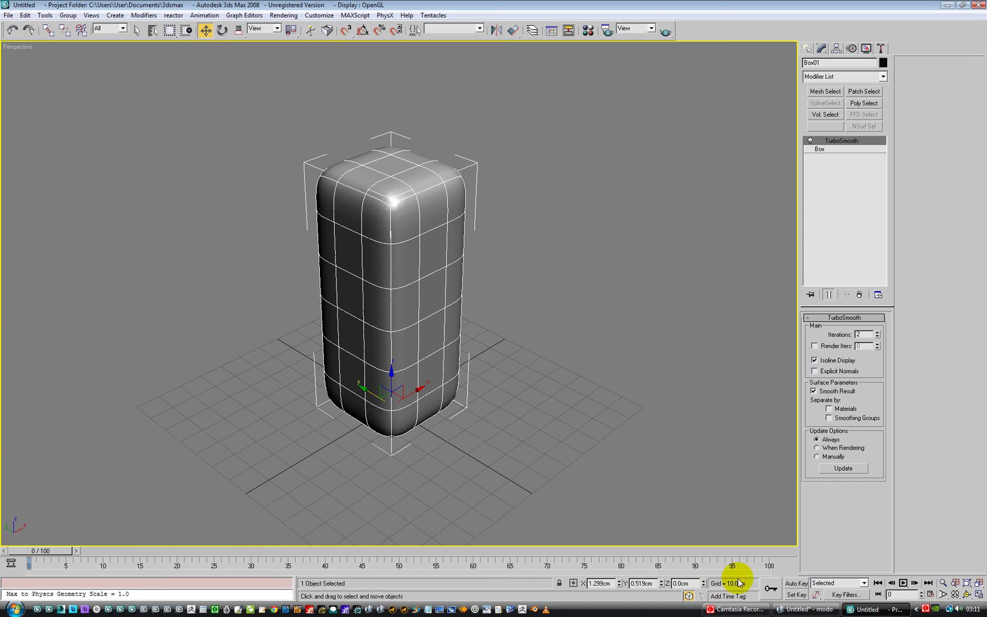
{"action": "left_click", "coordinate": [793, 582]}
{"action": "left_click_drag", "start_coordinate": [38, 549], "coordinate": [120, 550]}
{"action": "key", "text": "w"}
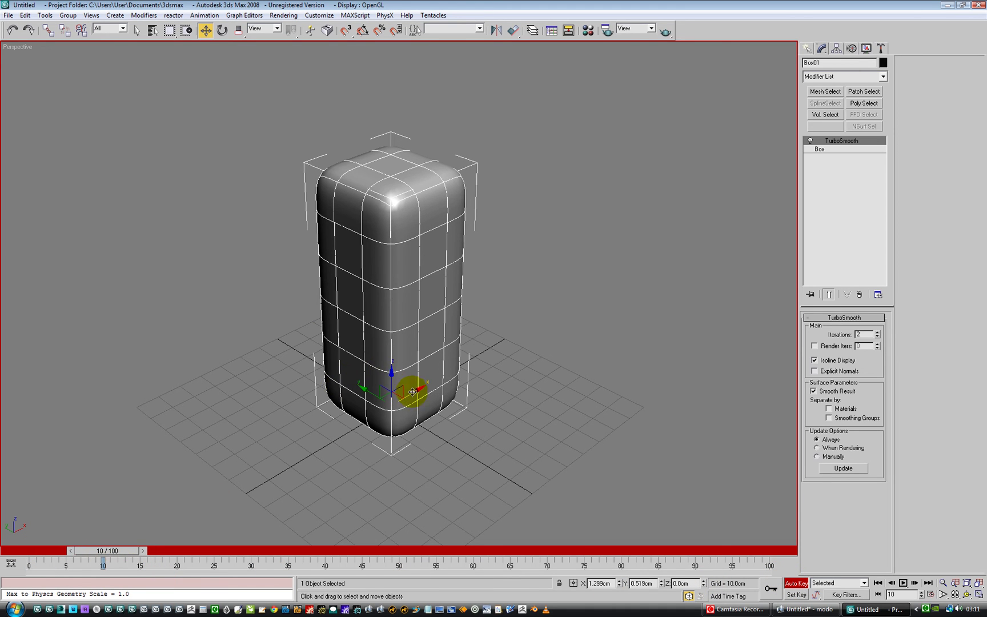
{"action": "left_click_drag", "start_coordinate": [413, 392], "coordinate": [526, 332]}
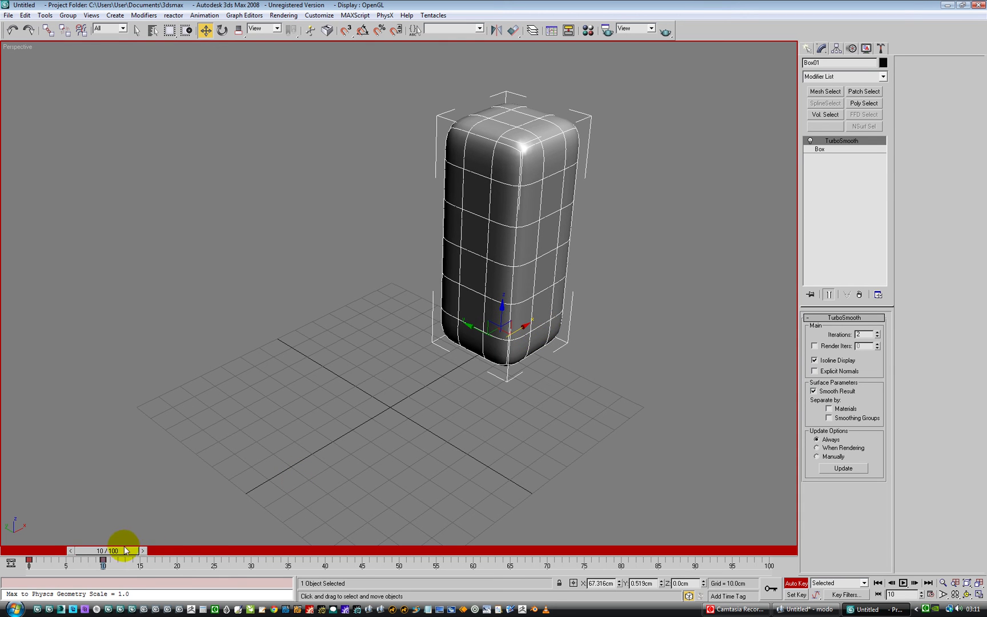
{"action": "left_click_drag", "start_coordinate": [126, 550], "coordinate": [193, 551]}
{"action": "key", "text": "w"}
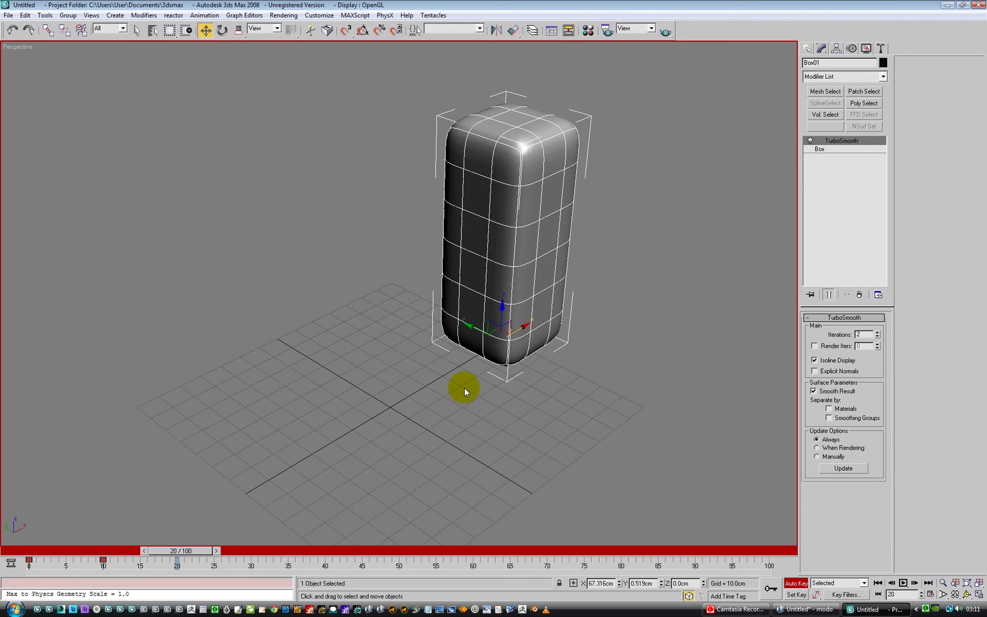
{"action": "left_click_drag", "start_coordinate": [469, 330], "coordinate": [587, 379]}
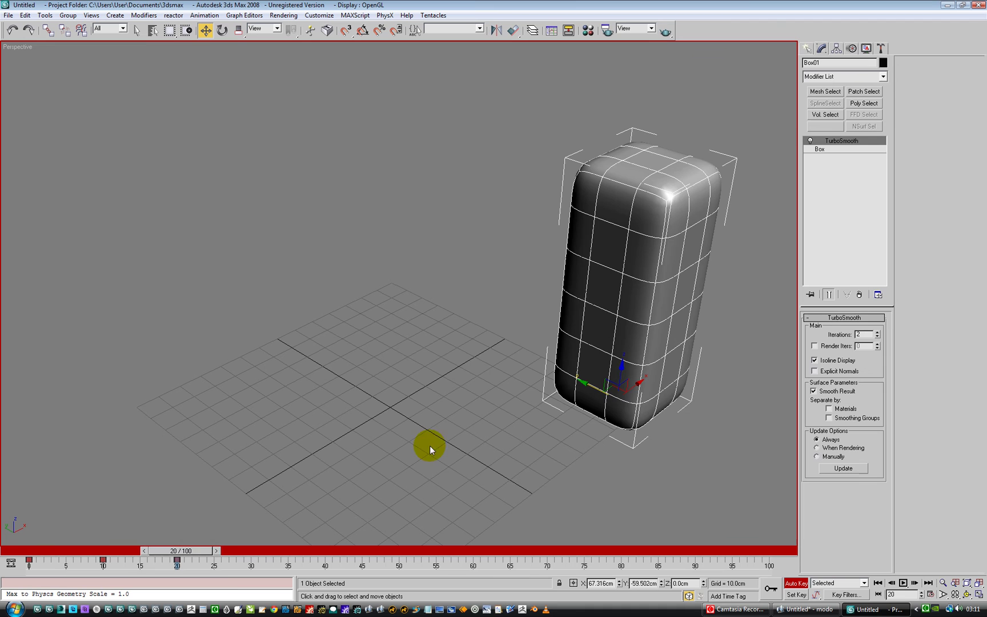
{"action": "left_click_drag", "start_coordinate": [176, 558], "coordinate": [41, 564]}
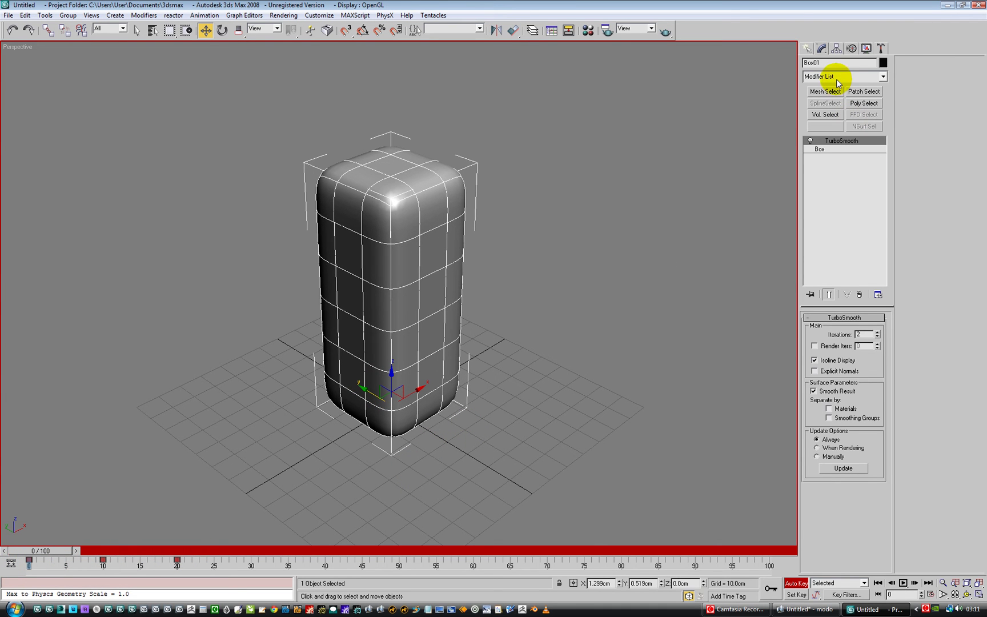
Turn Auto Key off and add Twist, then Taper modifiers to Box01 above TurboSmooth
{"action": "left_click", "coordinate": [796, 584]}
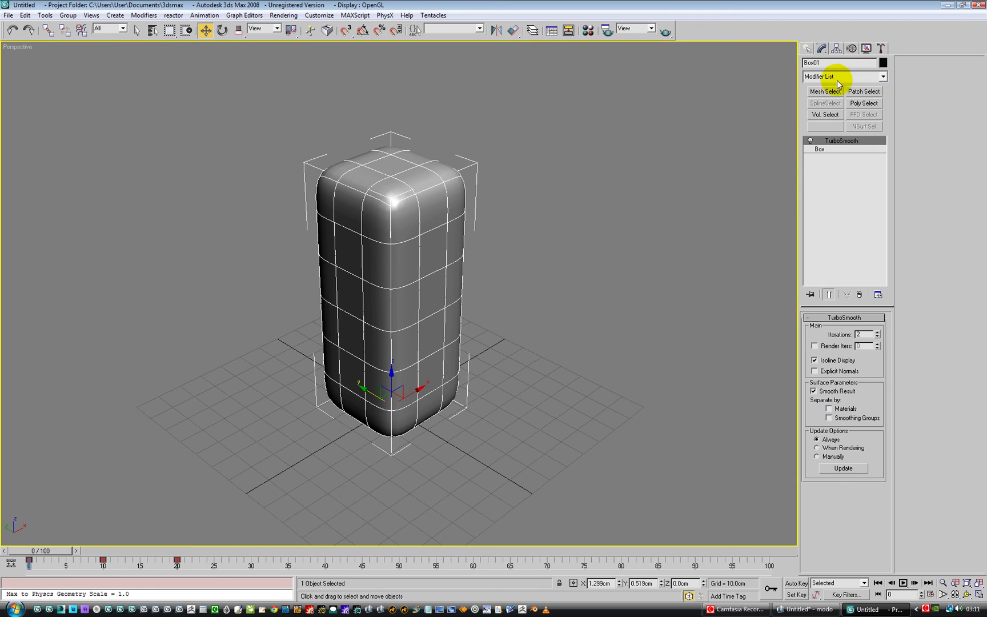
{"action": "left_click", "coordinate": [838, 84]}
{"action": "key", "text": "t"}
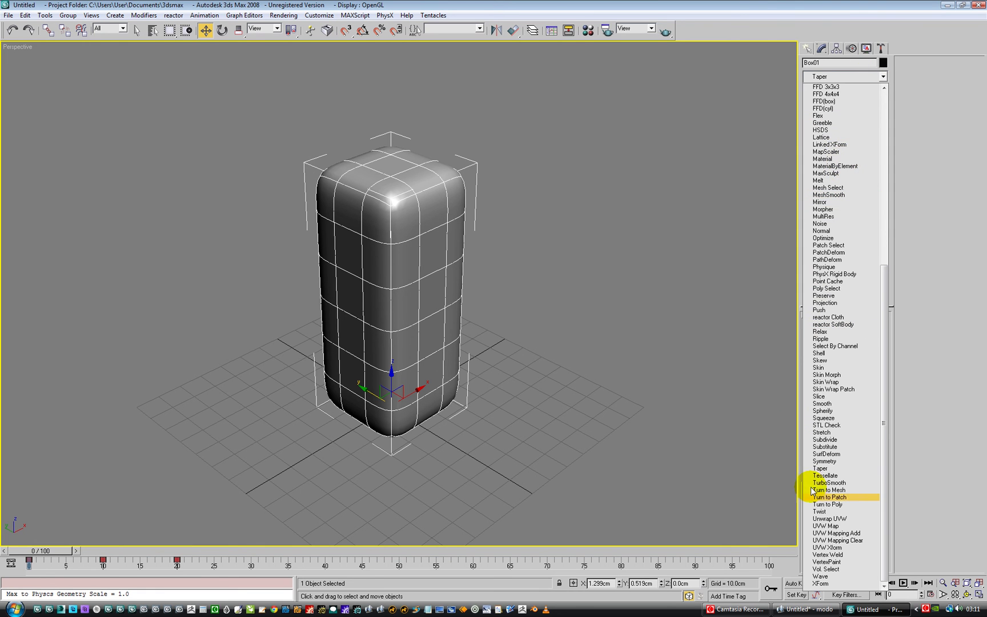
{"action": "left_click", "coordinate": [837, 513]}
{"action": "left_click", "coordinate": [845, 76]}
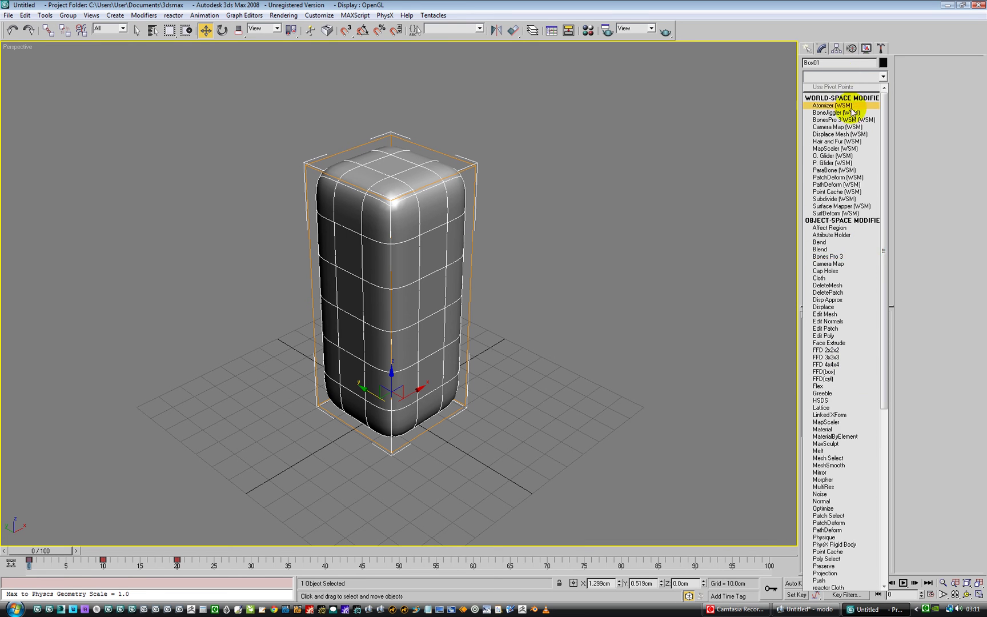
{"action": "scroll", "coordinate": [864, 562], "scroll_direction": "down", "scroll_amount": 12}
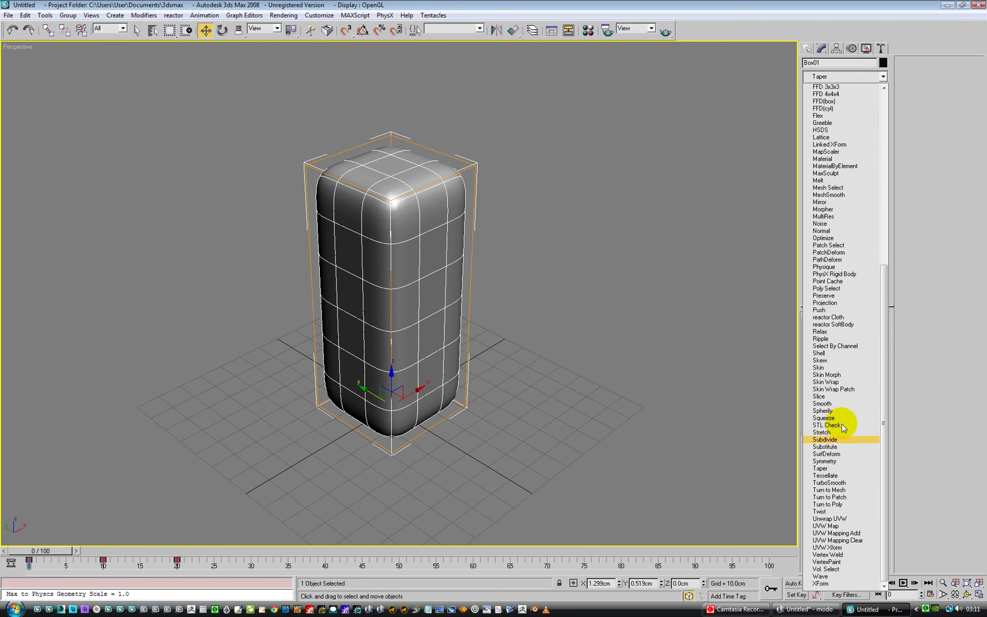
{"action": "left_click", "coordinate": [837, 468]}
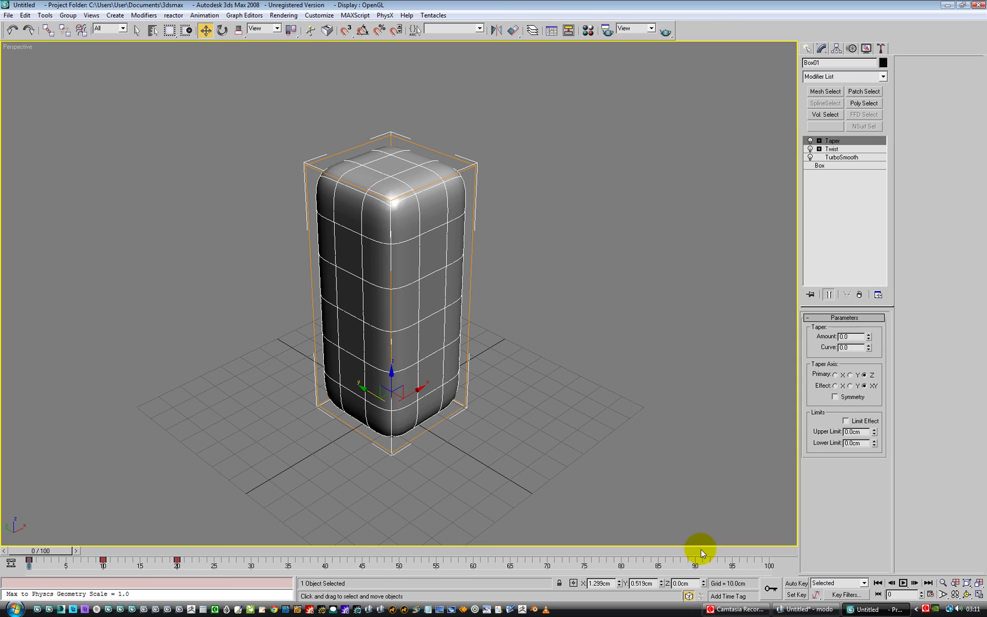
With Auto Key on, key the Twist angle at 80° on frame 0 and 0 at frame 10
{"action": "left_click", "coordinate": [797, 583]}
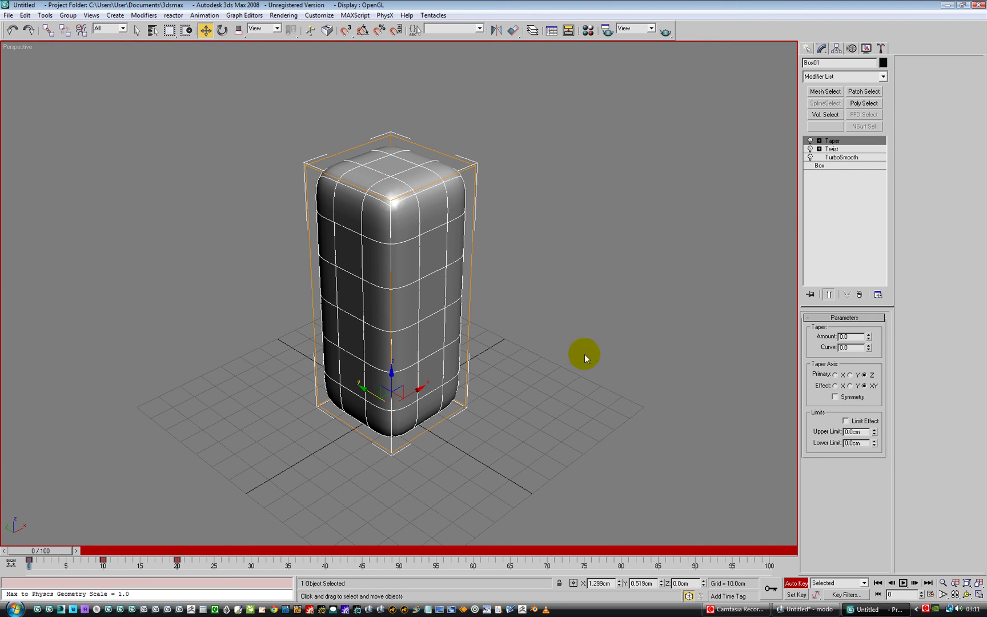
{"action": "left_click", "coordinate": [825, 148]}
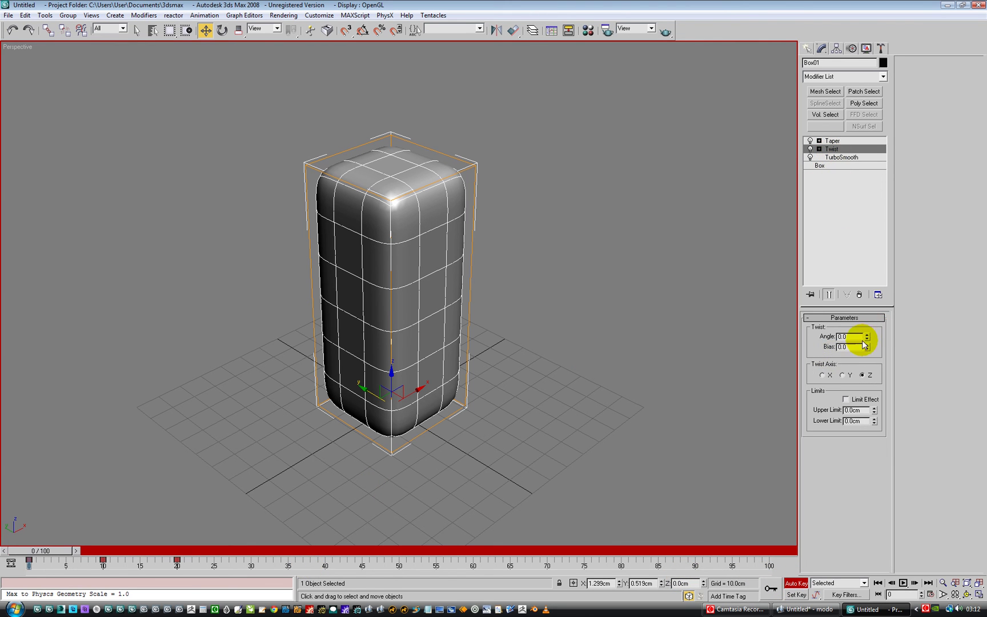
{"action": "type", "text": "80"}
{"action": "key", "text": "Return"}
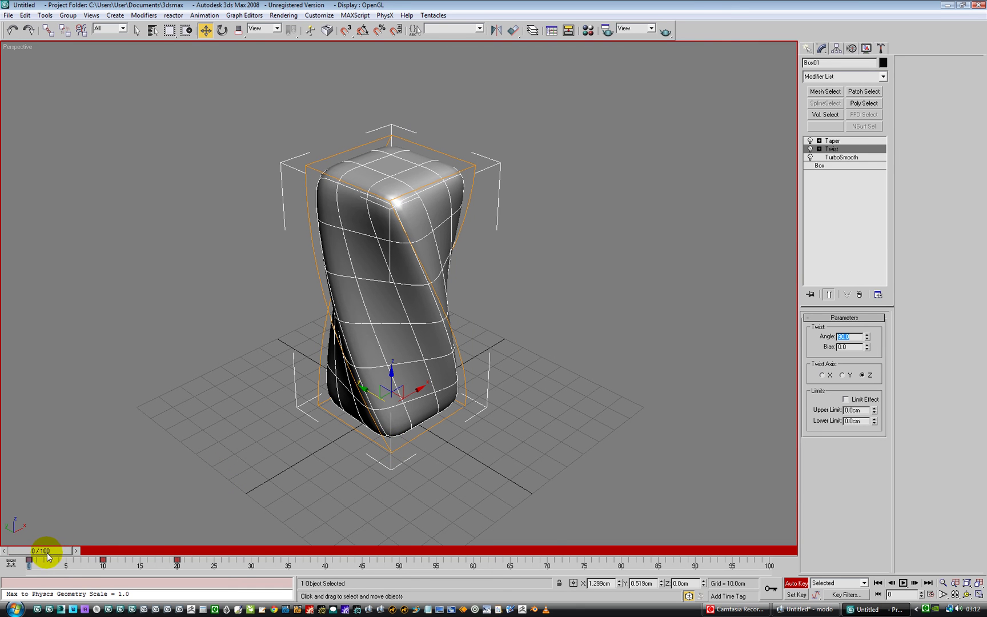
{"action": "left_click_drag", "start_coordinate": [47, 557], "coordinate": [115, 552]}
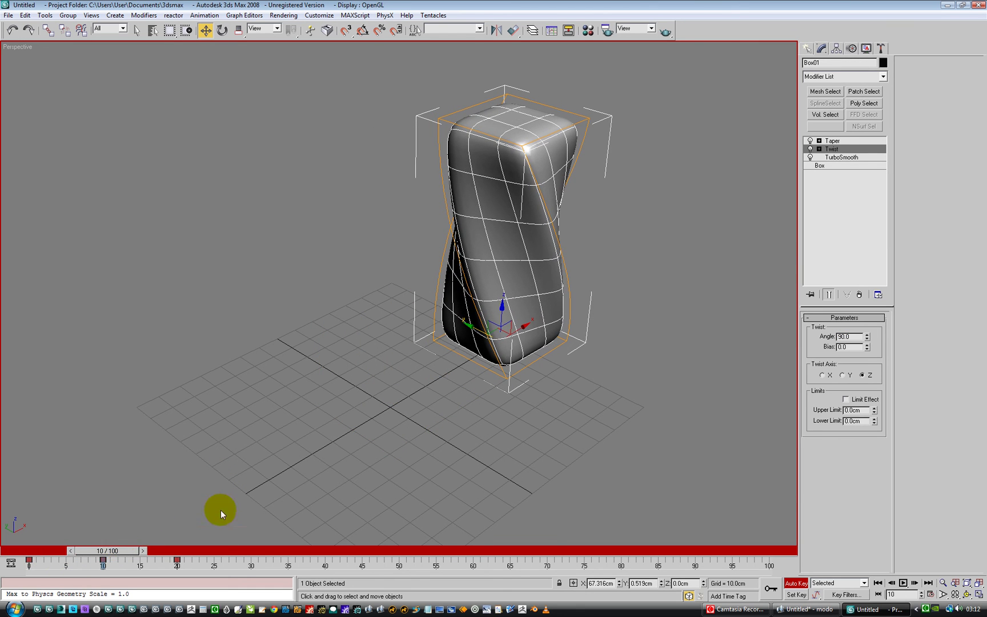
{"action": "right_click", "coordinate": [868, 338]}
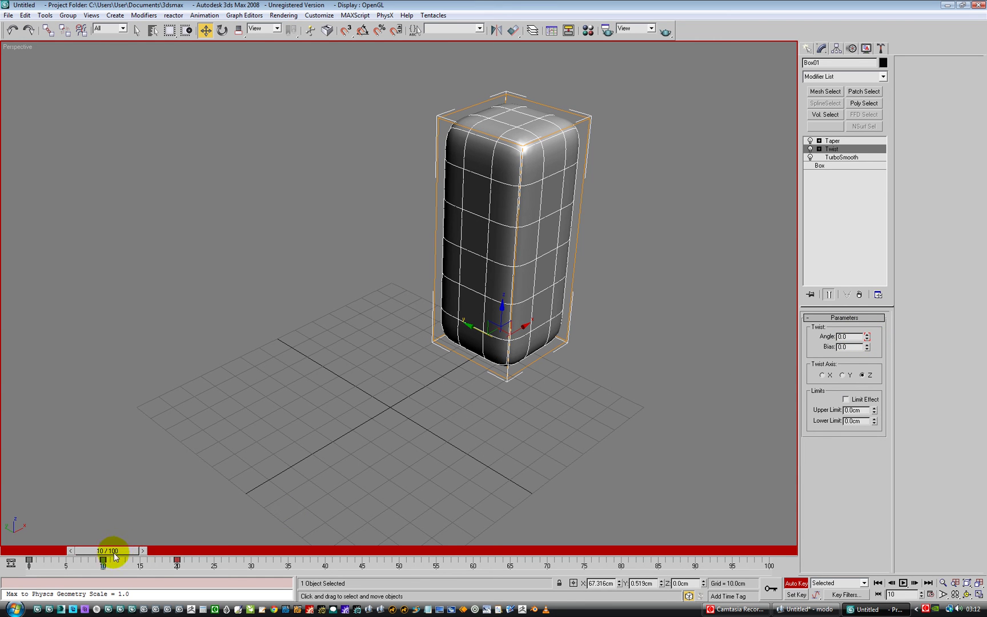
Key a narrowing taper at frame 20 and zero Taper Amount and Curve at frame 10
{"action": "left_click_drag", "start_coordinate": [106, 551], "coordinate": [190, 546]}
{"action": "key", "text": "w"}
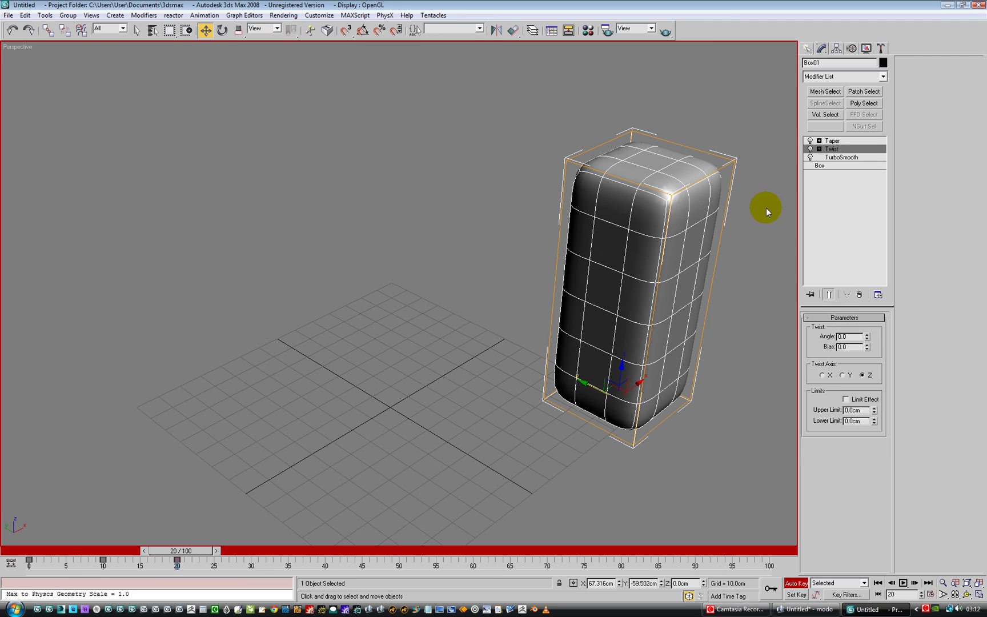
{"action": "left_click", "coordinate": [835, 141]}
{"action": "left_click_drag", "start_coordinate": [869, 337], "coordinate": [848, 407]}
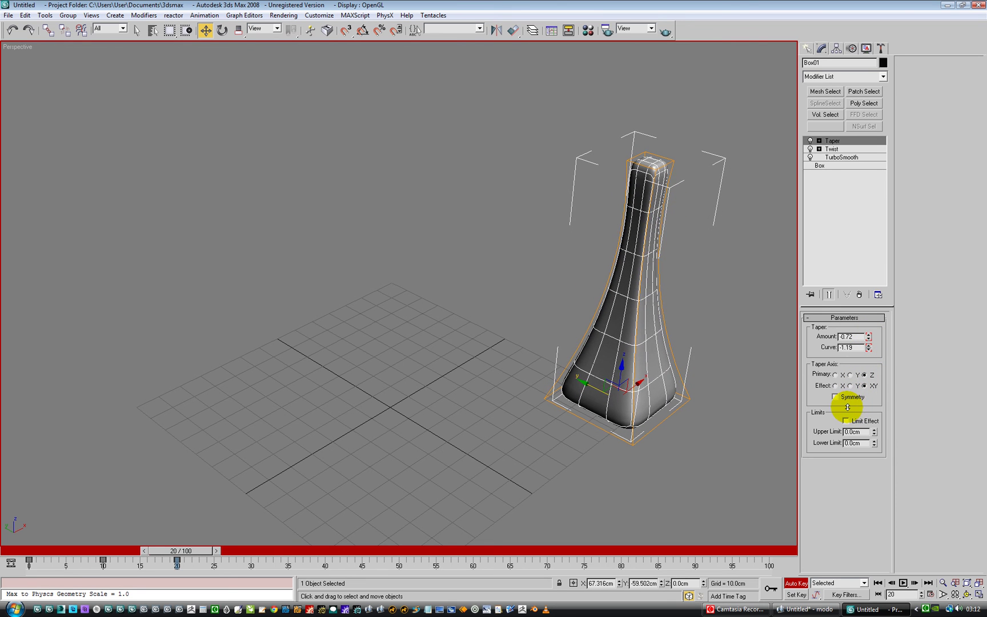
{"action": "left_click_drag", "start_coordinate": [193, 551], "coordinate": [127, 558]}
{"action": "key", "text": "w"}
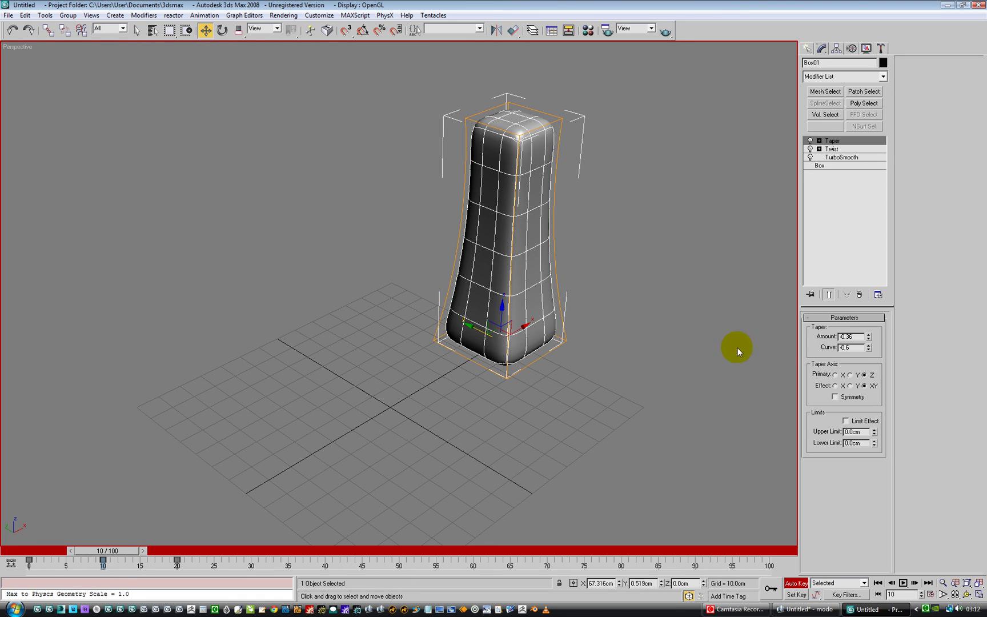
{"action": "right_click", "coordinate": [869, 337]}
{"action": "right_click", "coordinate": [869, 347]}
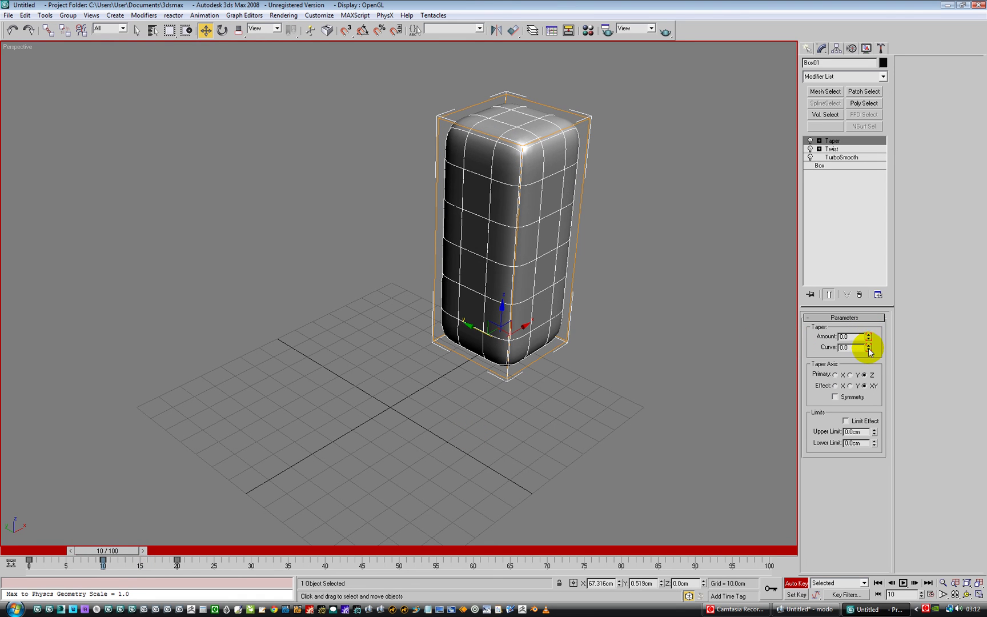
{"action": "left_click_drag", "start_coordinate": [92, 556], "coordinate": [12, 558]}
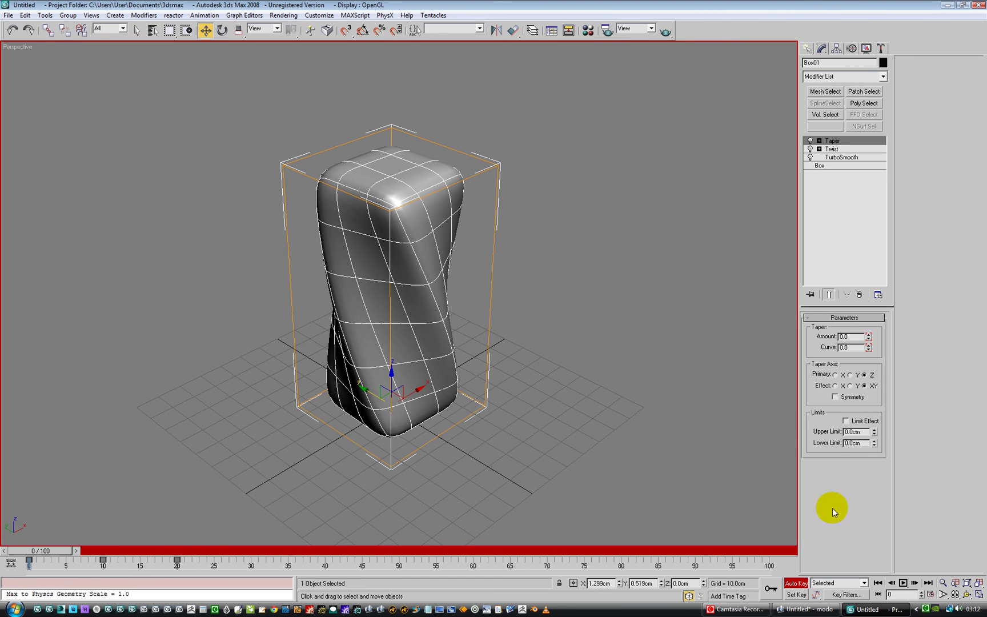
Turn Auto Key off, glance at the modo scene, then scrub Box01 back to frame 0
{"action": "left_click", "coordinate": [800, 583]}
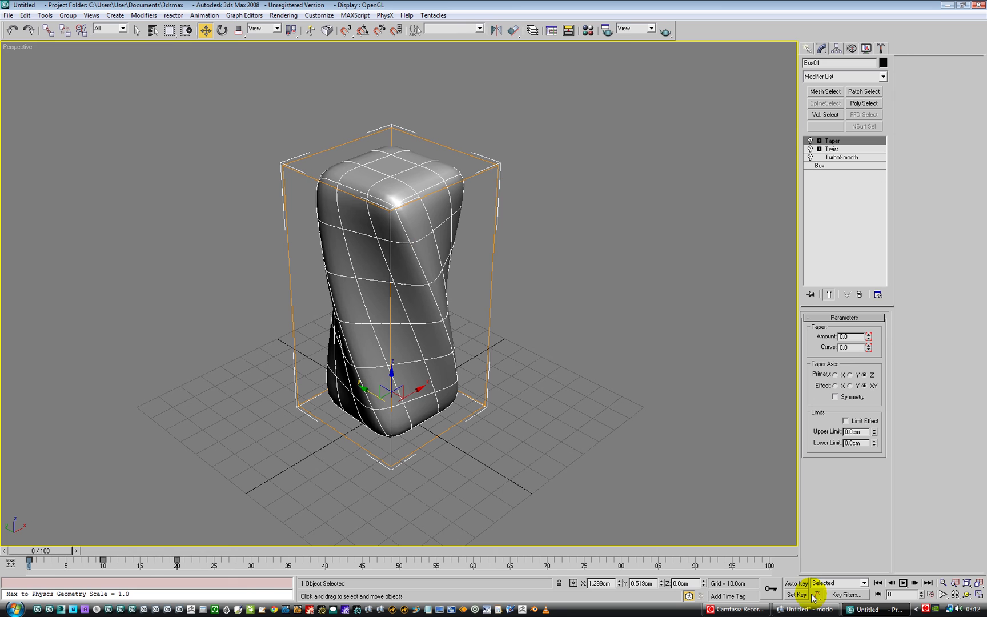
{"action": "left_click", "coordinate": [794, 612]}
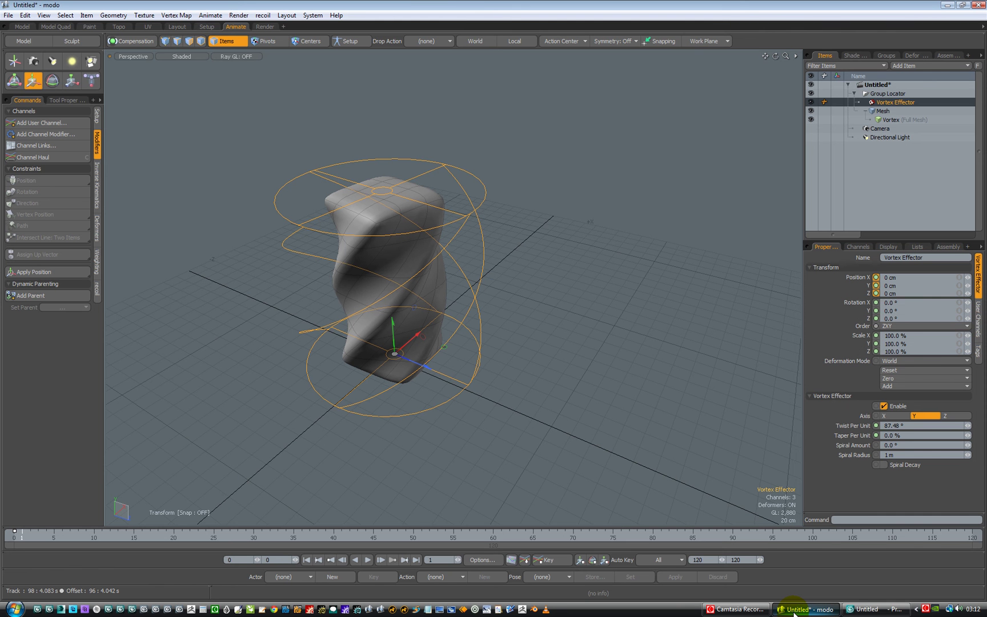
{"action": "left_click", "coordinate": [879, 609]}
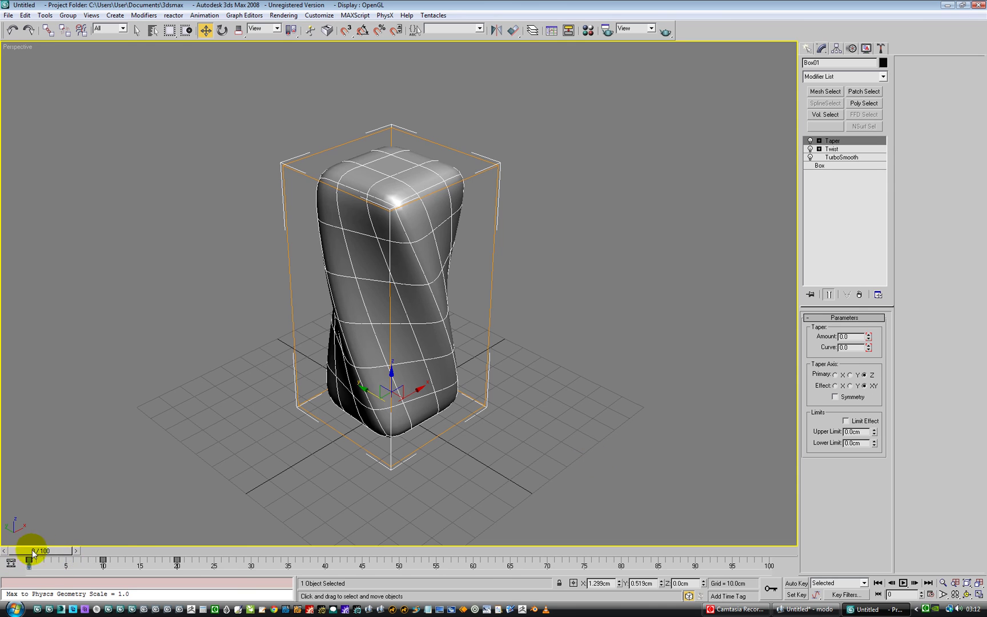
{"action": "mouse_move", "coordinate": [26, 552]}
{"action": "left_mouse_down"}
{"action": "mouse_move", "coordinate": [110, 555]}
{"action": "mouse_move", "coordinate": [11, 551]}
{"action": "left_mouse_up"}
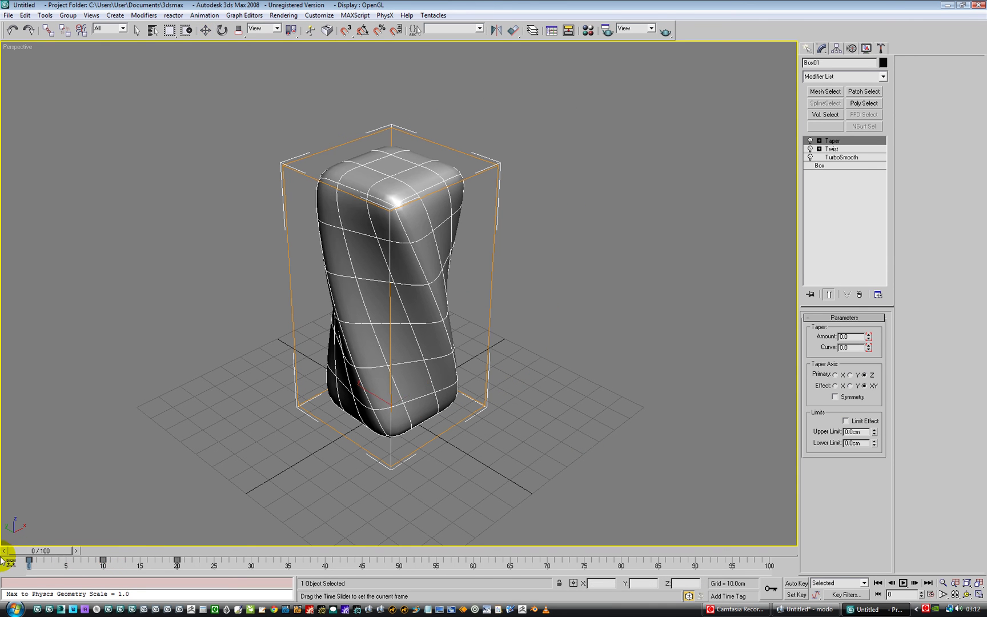
Set the Twist modifier's Angle to 180 and preview the twist along the timeline
{"action": "left_click", "coordinate": [830, 149]}
{"action": "left_click_drag", "start_coordinate": [861, 336], "coordinate": [806, 343]}
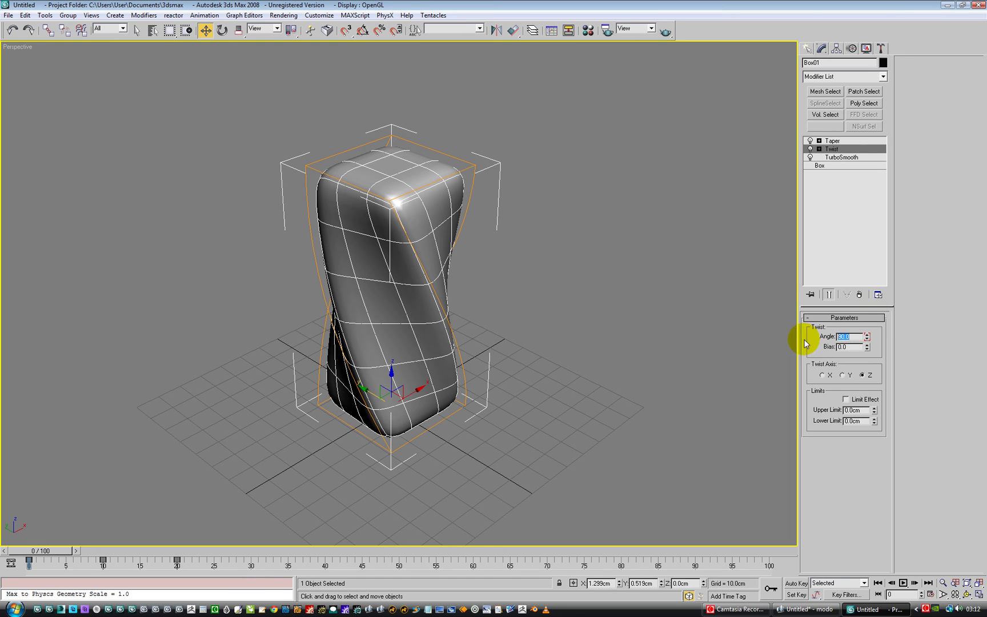
{"action": "type", "text": "180"}
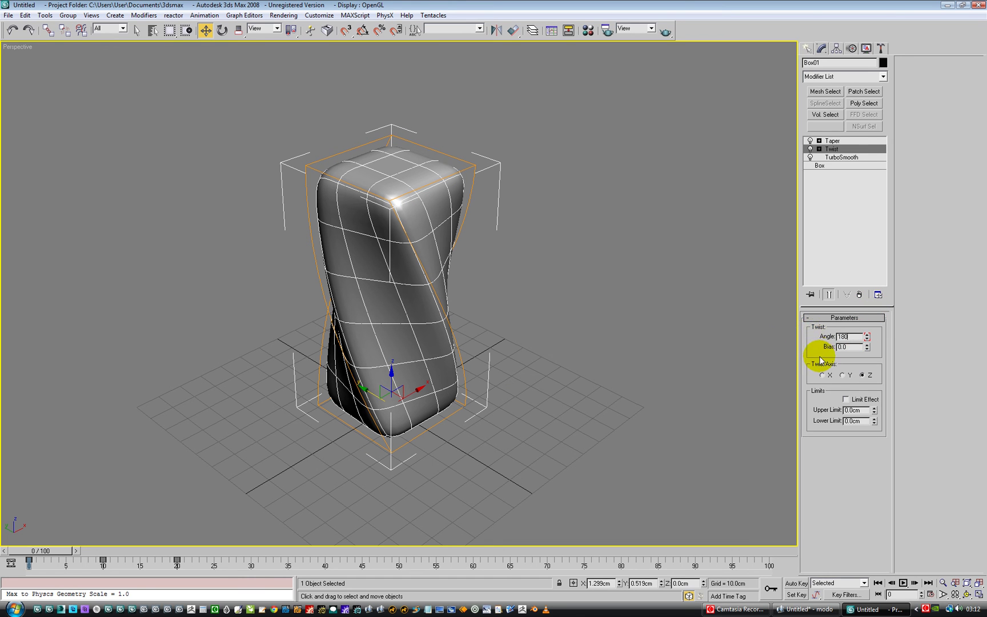
{"action": "key", "text": "Return"}
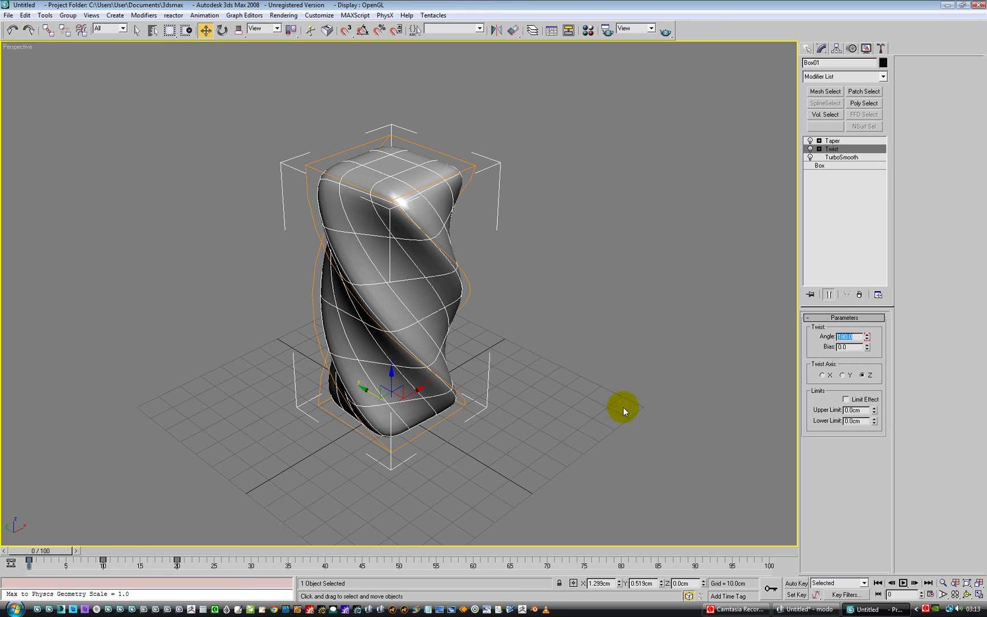
{"action": "left_click_drag", "start_coordinate": [44, 553], "coordinate": [15, 558]}
{"action": "key", "text": "w"}
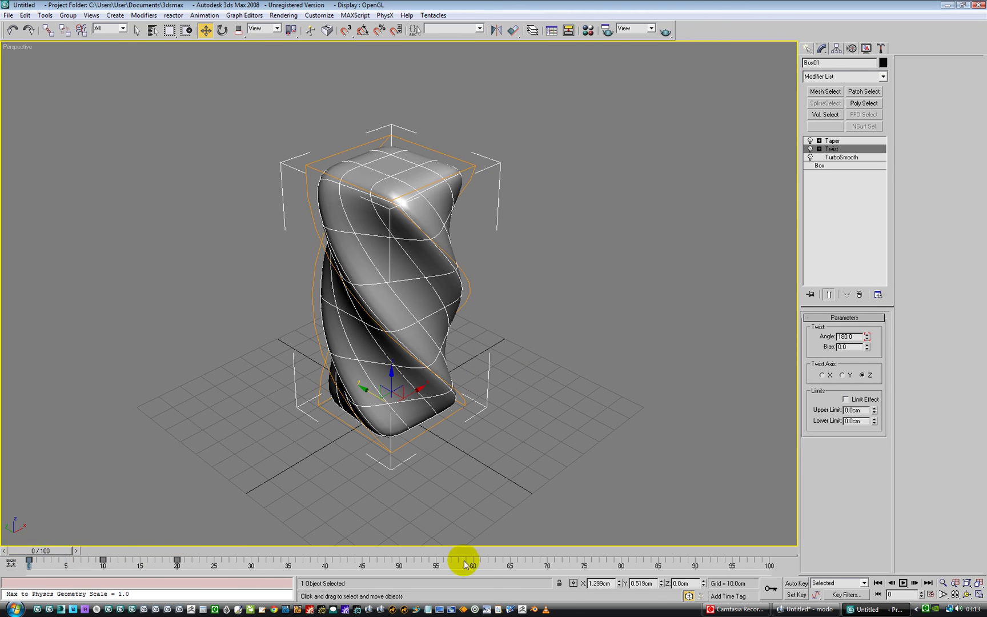
With Auto Key on, key the Twist angle back to 0 at frame 10, then turn Auto Key off
{"action": "left_click", "coordinate": [794, 585]}
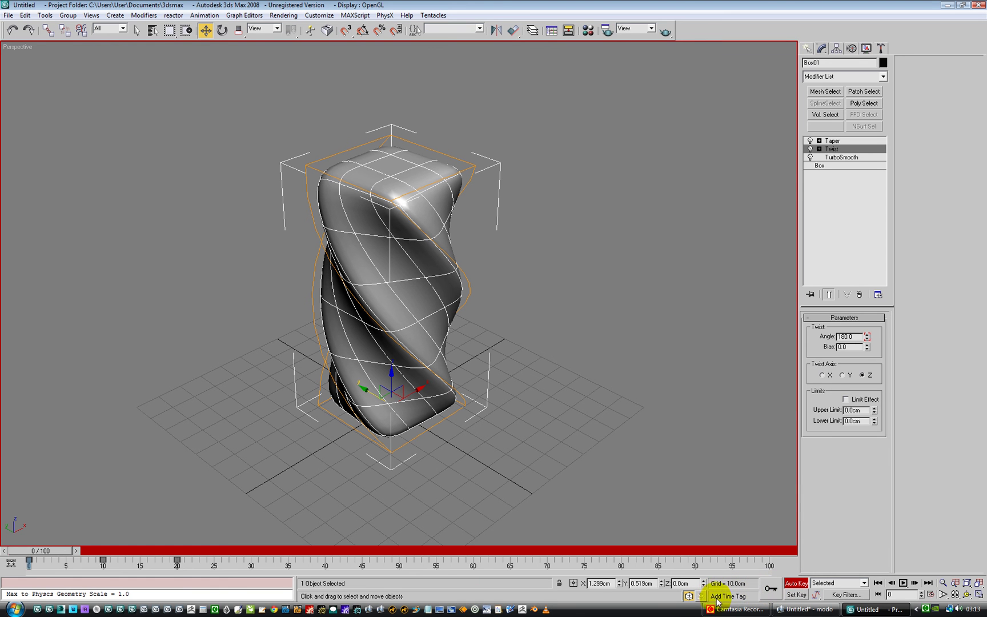
{"action": "left_click_drag", "start_coordinate": [39, 556], "coordinate": [115, 560]}
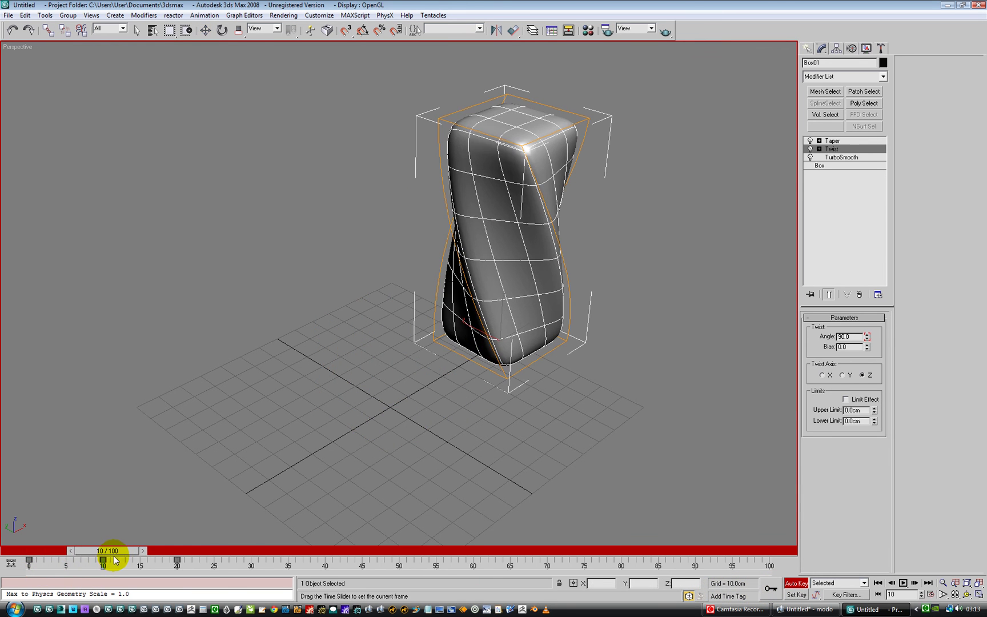
{"action": "right_click", "coordinate": [871, 340]}
{"action": "left_click_drag", "start_coordinate": [84, 547], "coordinate": [193, 545]}
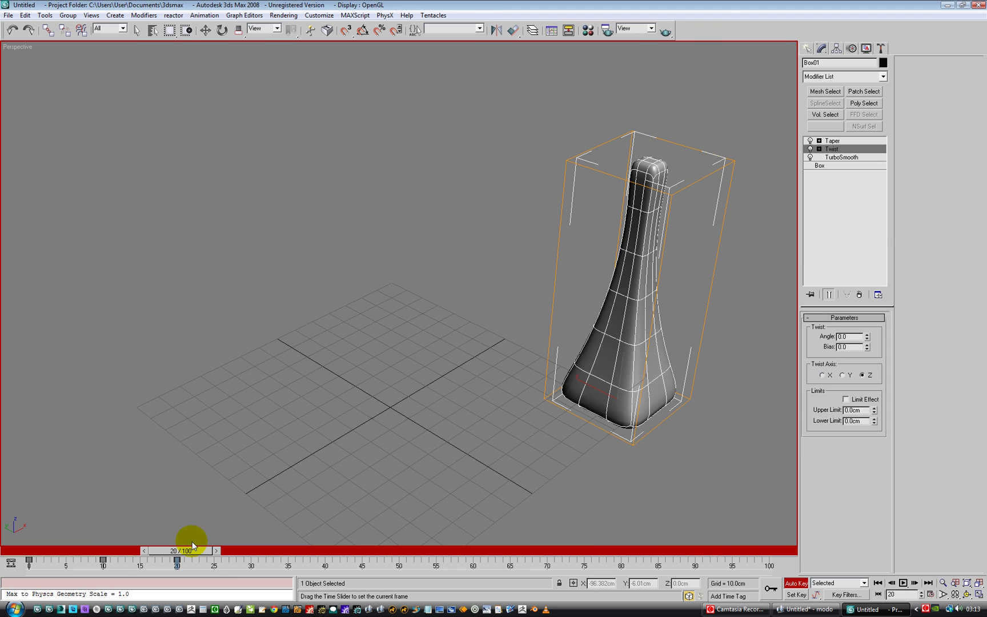
{"action": "key", "text": "w"}
{"action": "left_click", "coordinate": [796, 584]}
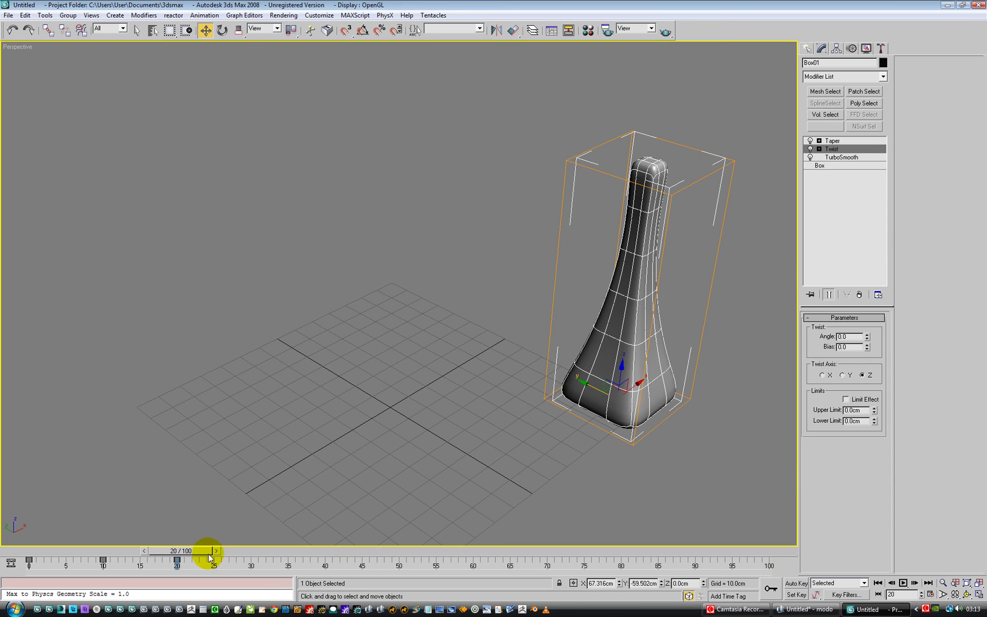
{"action": "left_click_drag", "start_coordinate": [203, 552], "coordinate": [10, 554]}
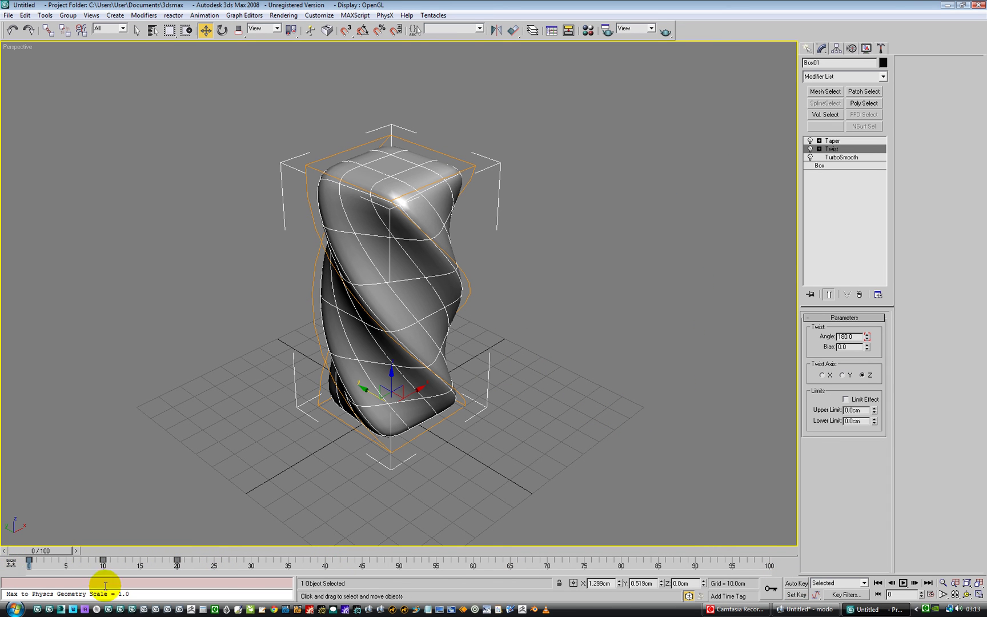
Compare the 3ds Max and modo scenes, ending on modo's Vortex Effector box, then bring up the screen recorder
{"action": "left_click", "coordinate": [800, 609]}
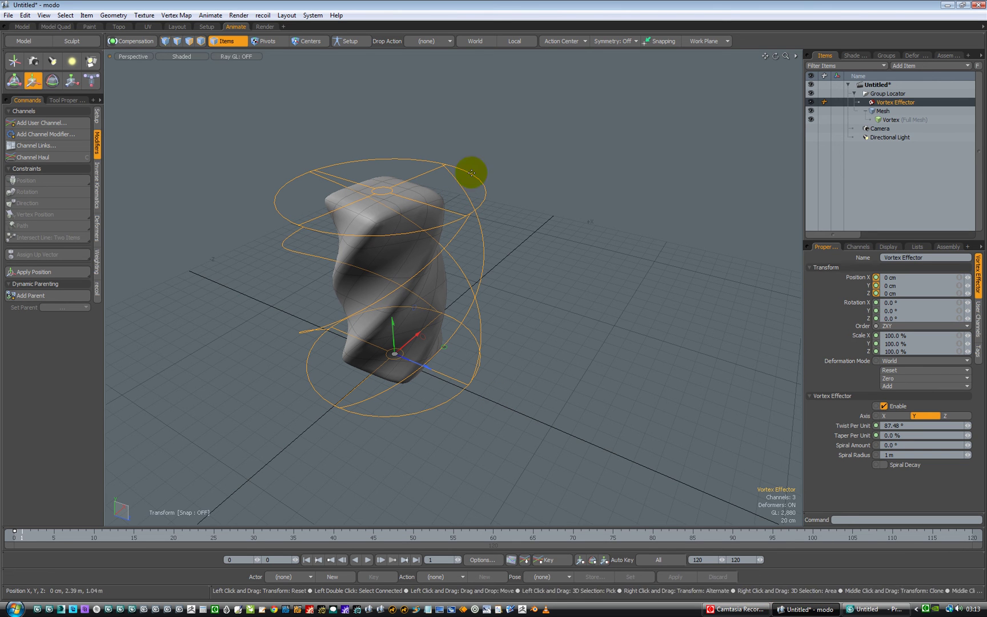
{"action": "left_click", "coordinate": [874, 609]}
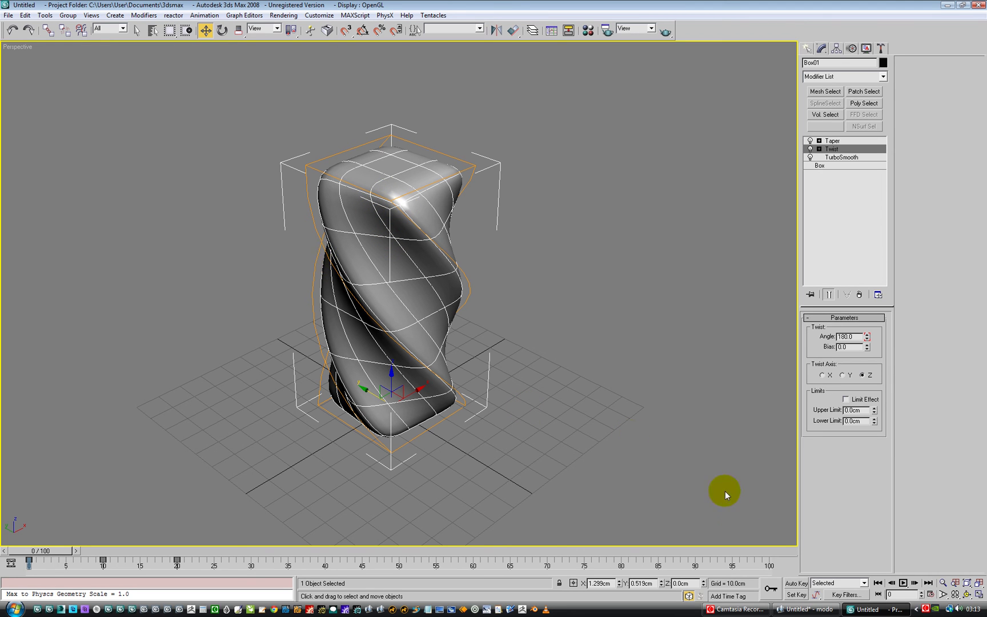
{"action": "left_click", "coordinate": [805, 609]}
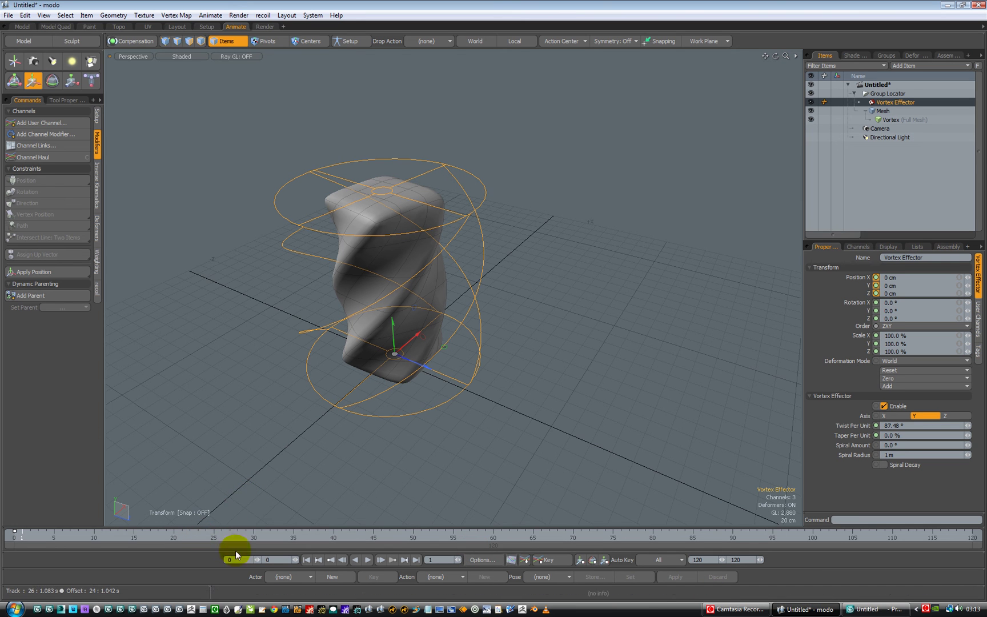
{"action": "left_click", "coordinate": [727, 612]}
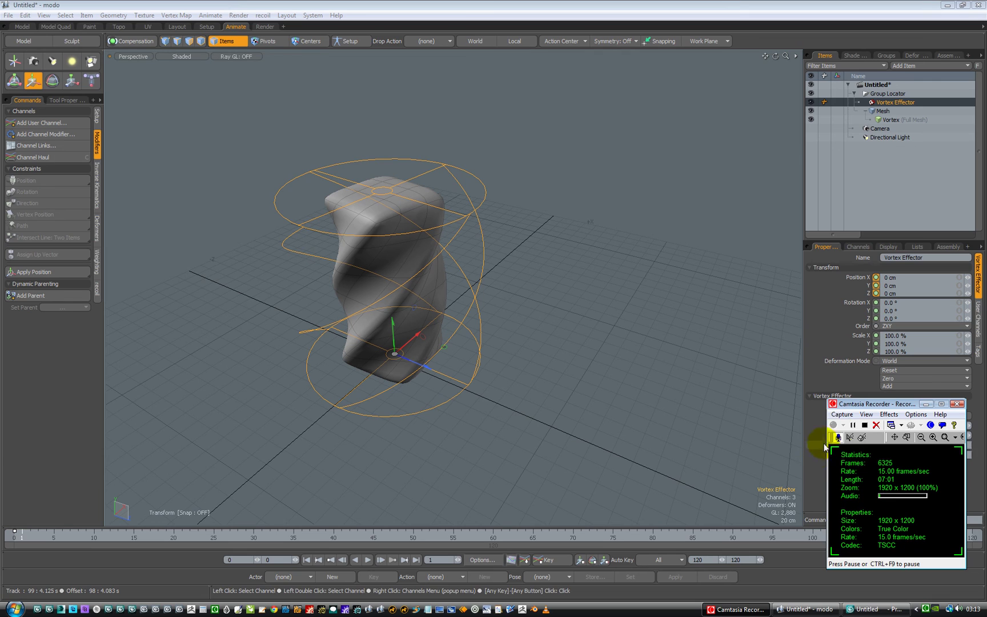